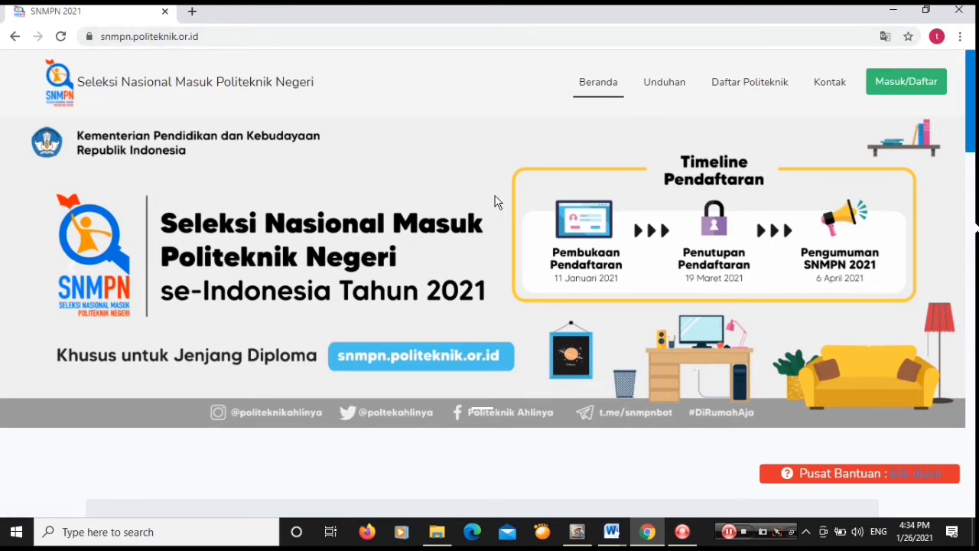
Sign in as a student (Siswa) with the prefilled credentials, solving the palm trees captcha
left_click(897, 93)
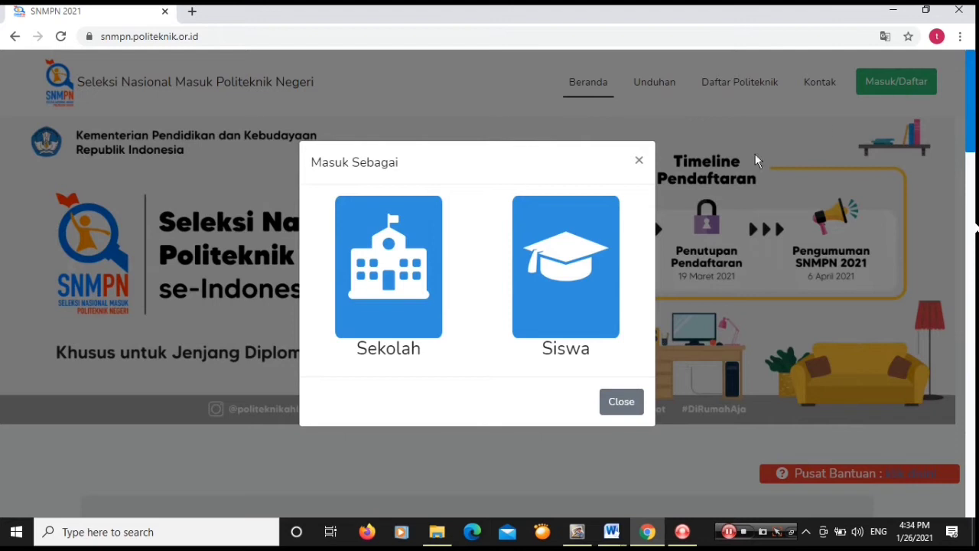
left_click(568, 258)
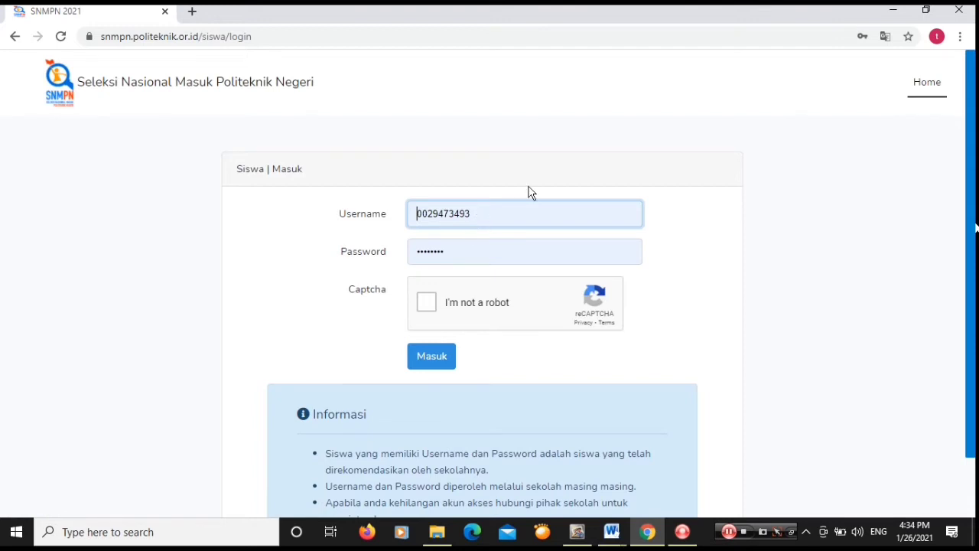
left_click(426, 307)
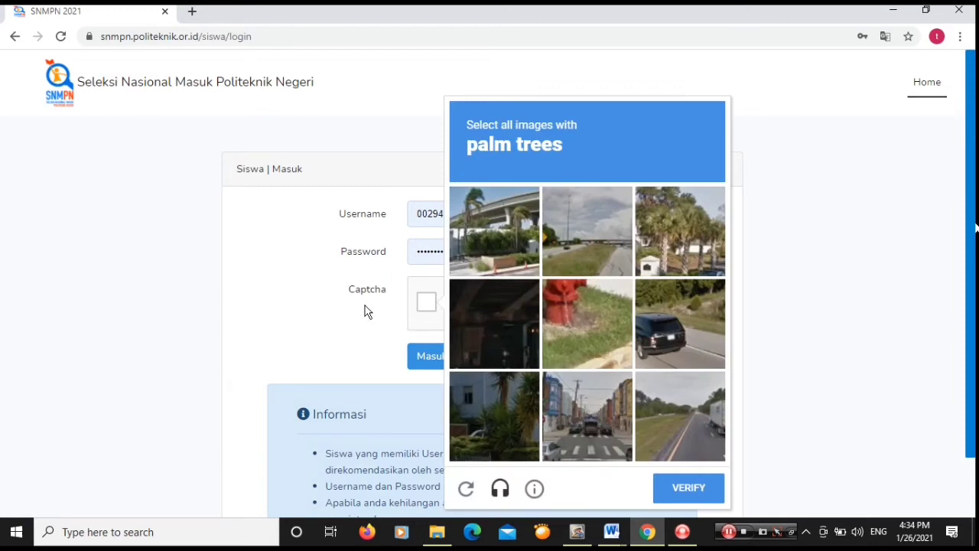
left_click(675, 228)
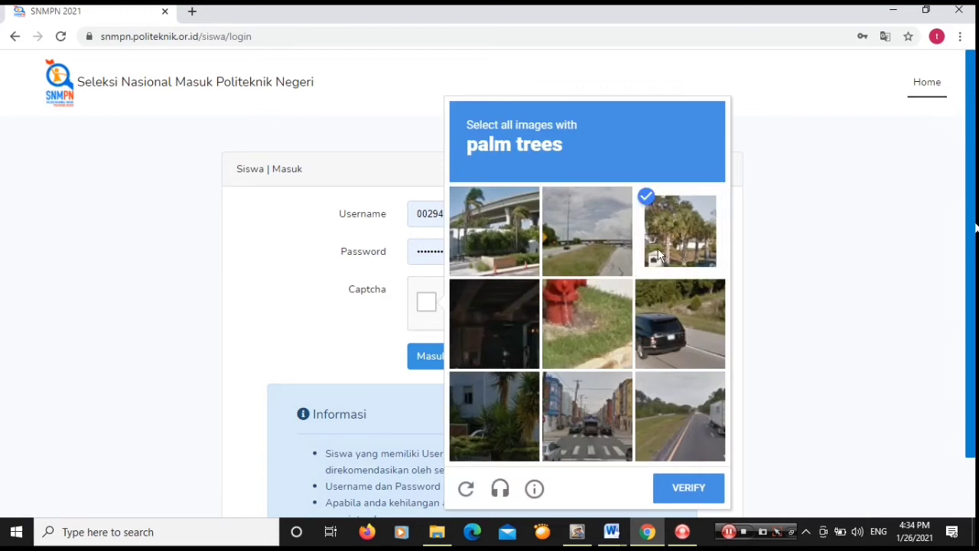
left_click(522, 419)
left_click(503, 227)
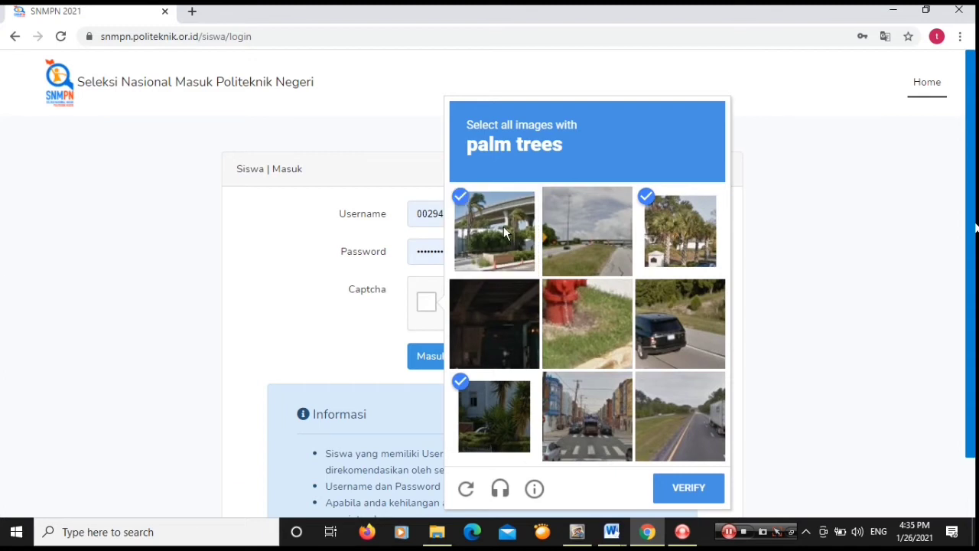
left_click(677, 492)
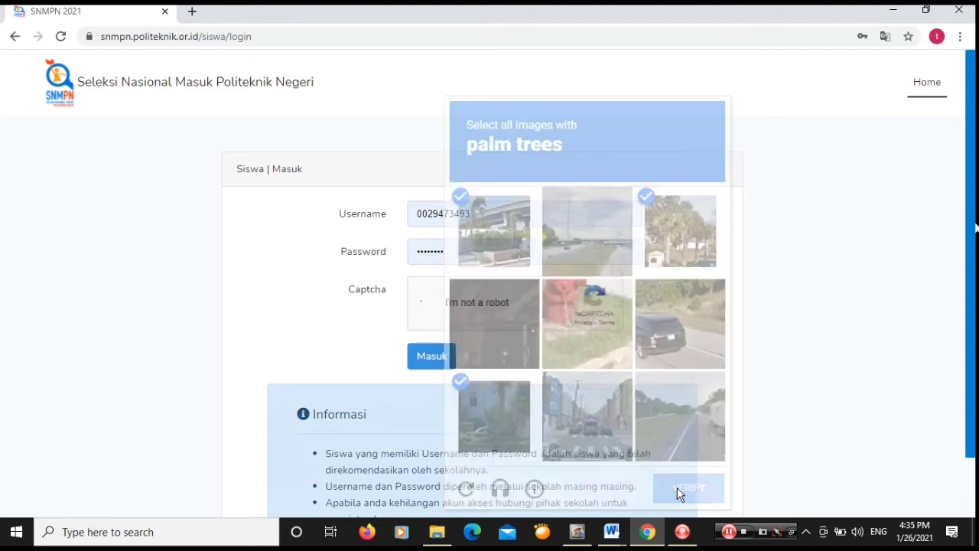
left_click(440, 368)
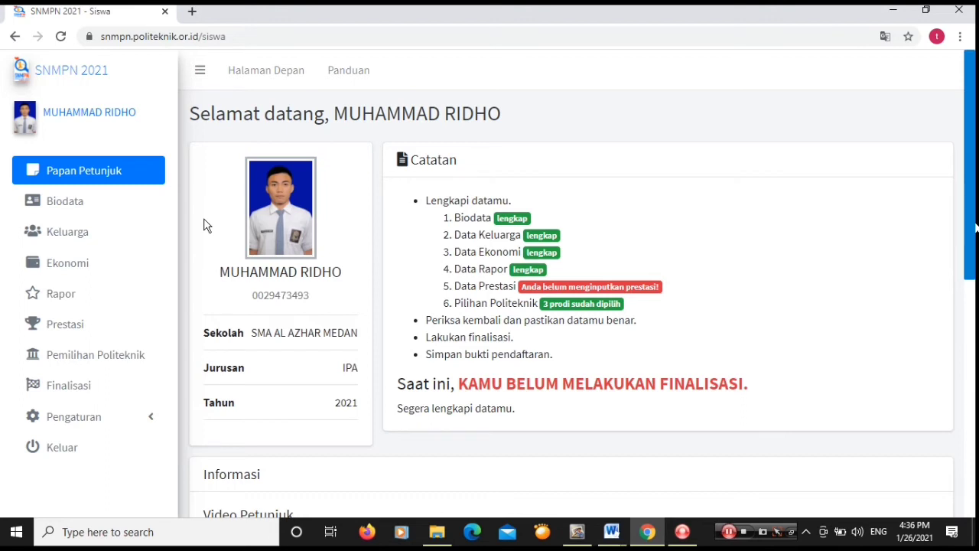
Open the Biodata section and review the personal data form from the NISN field through to the contact fields
left_click(63, 198)
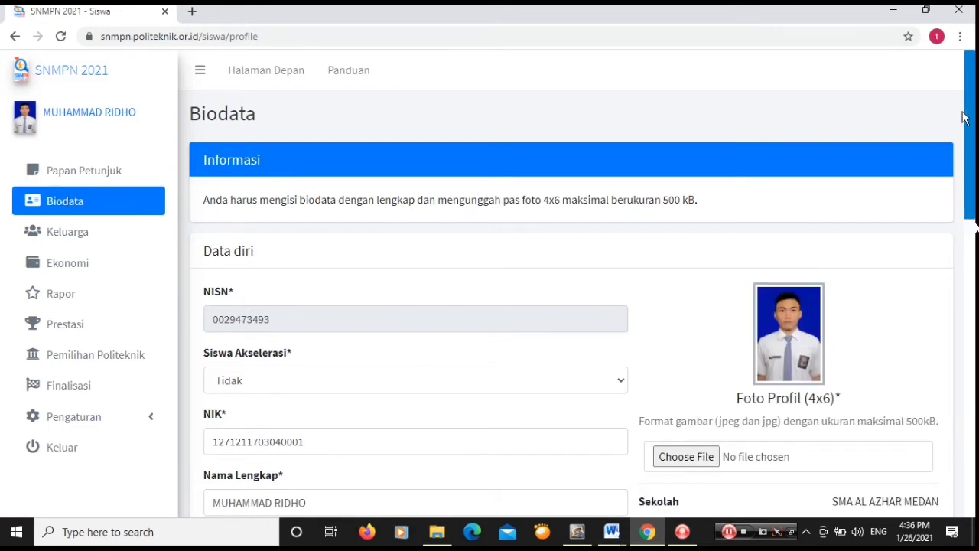
left_click_drag(974, 117, 971, 153)
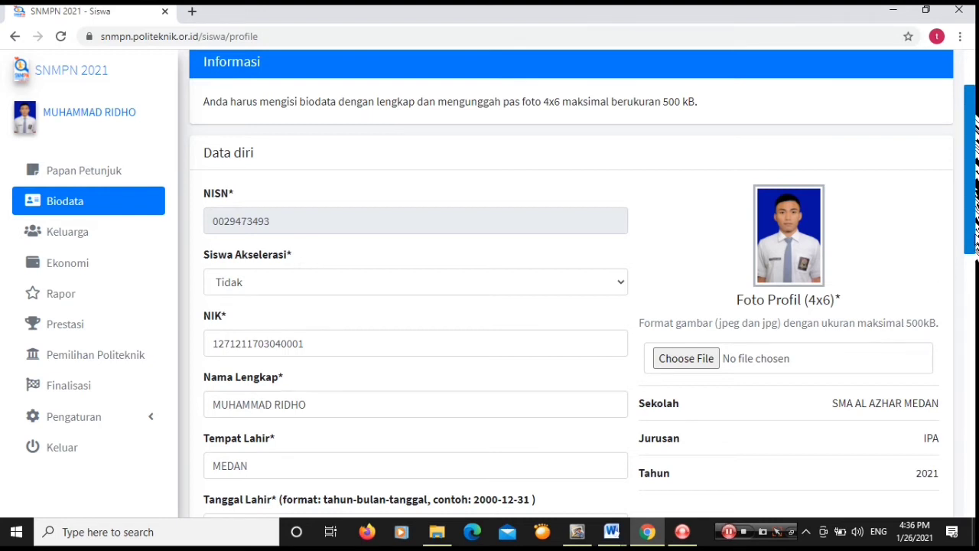
left_click_drag(974, 245, 965, 508)
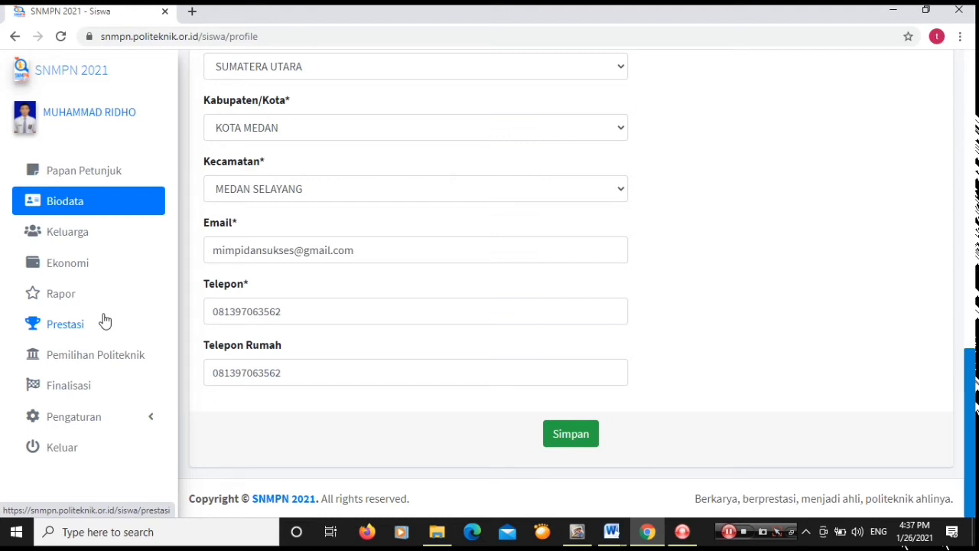
Open the Keluarga section and review the parents' data and the KK, parents' salary and SKTM upload requirements
left_click(67, 240)
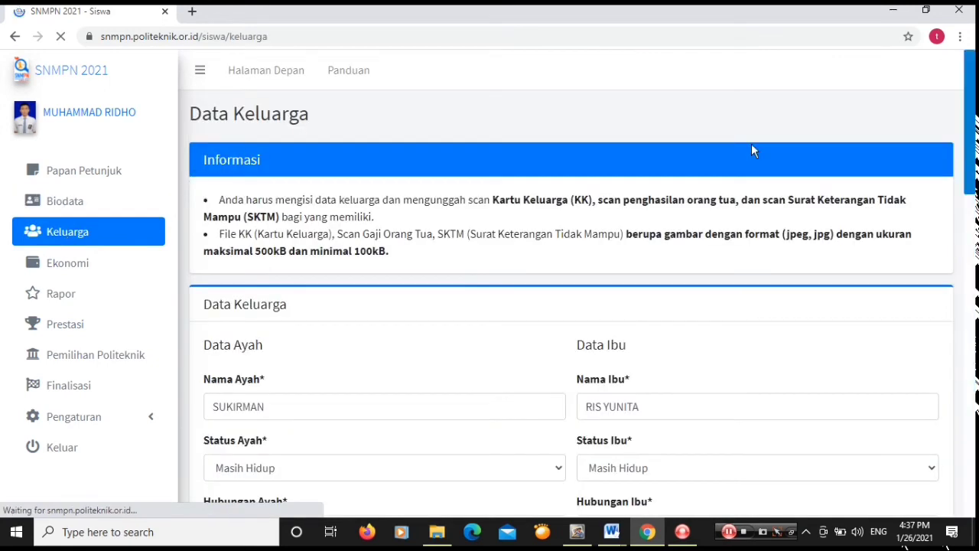
scroll(571, 306, "down", 5)
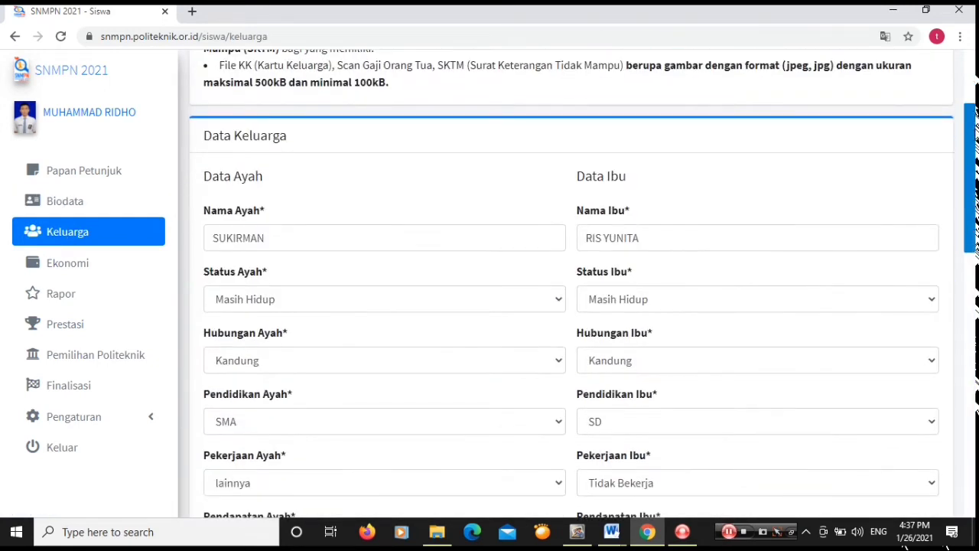
scroll(971, 252, "down", 3)
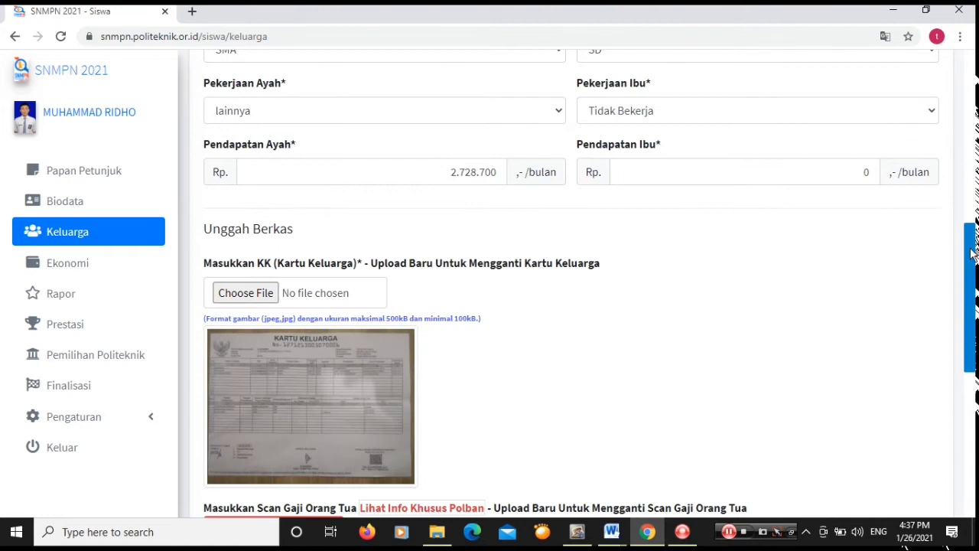
left_click_drag(971, 252, 971, 310)
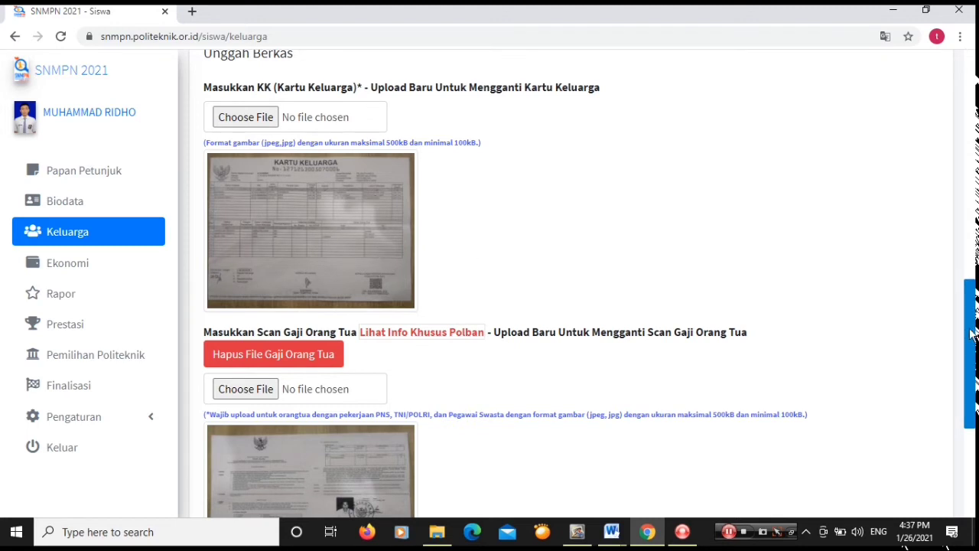
left_click_drag(971, 334, 974, 350)
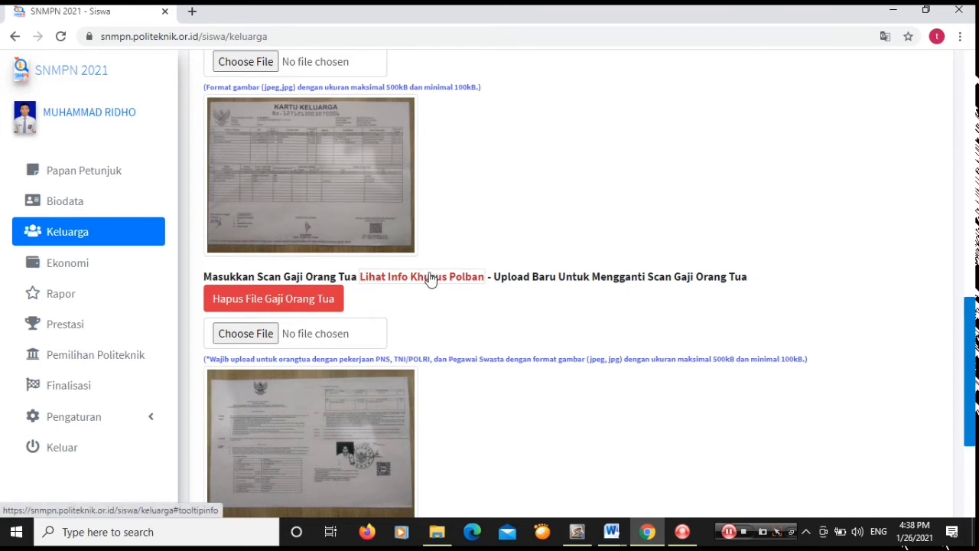
mouse_move(430, 280)
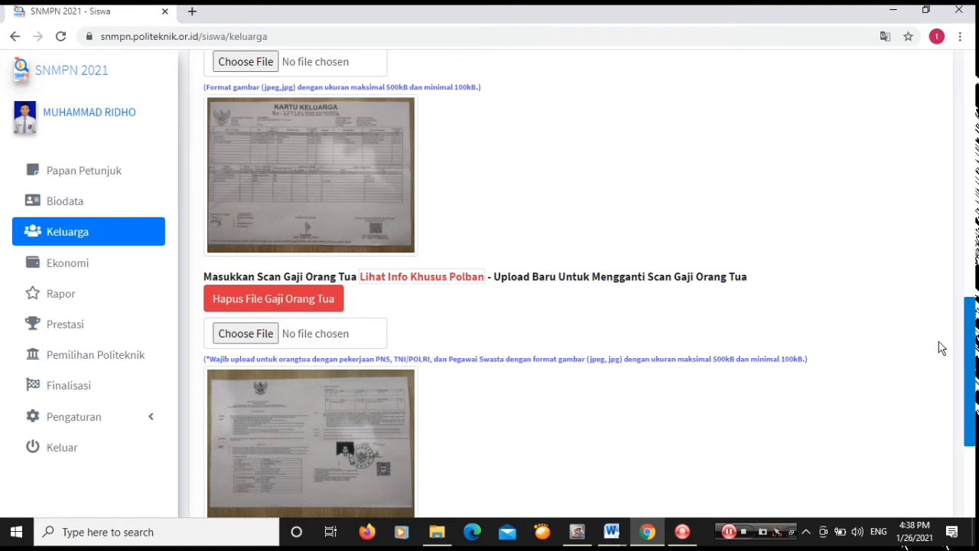
left_click_drag(974, 388, 975, 440)
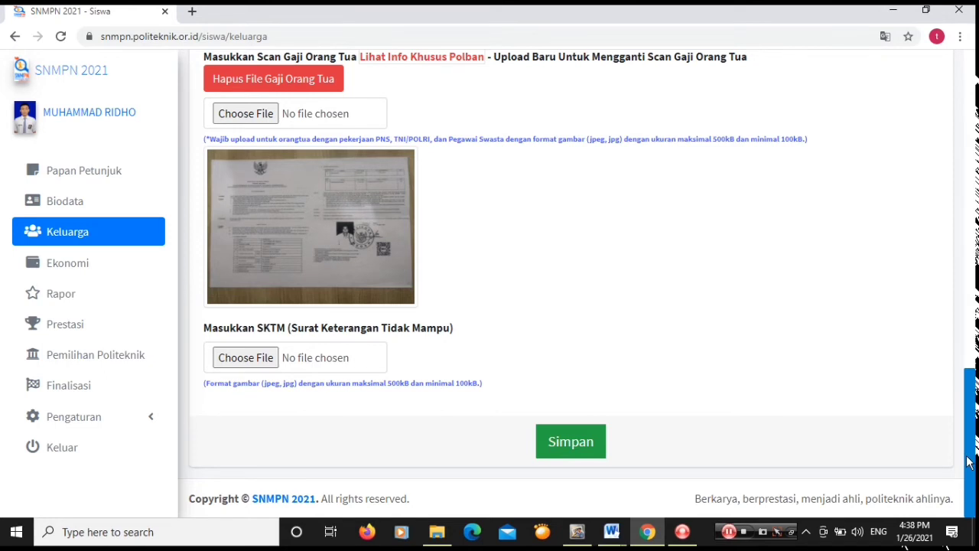
left_click_drag(969, 461, 948, 395)
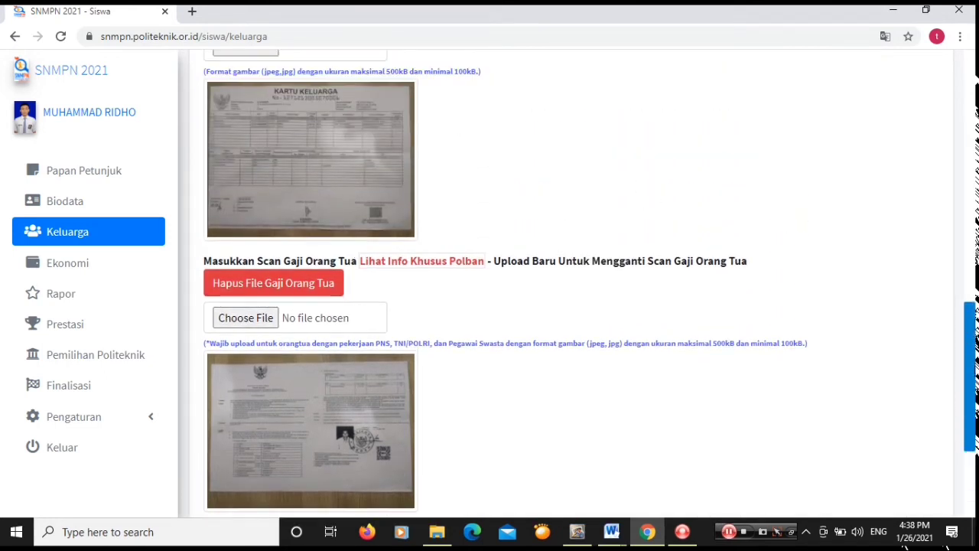
scroll(329, 283, "down", 1)
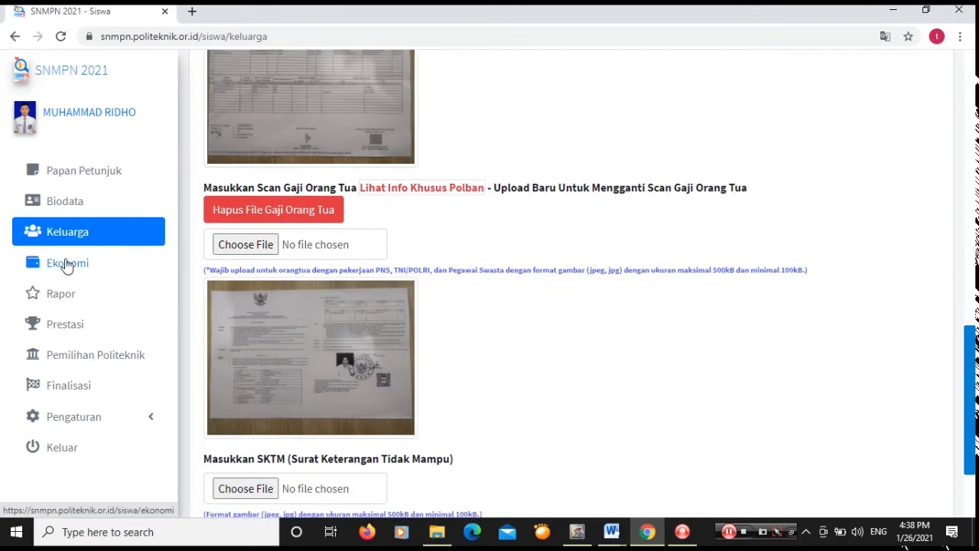
Open the Ekonomi section and view the available Kepemilikan Rumah options without changing the selection
left_click(66, 264)
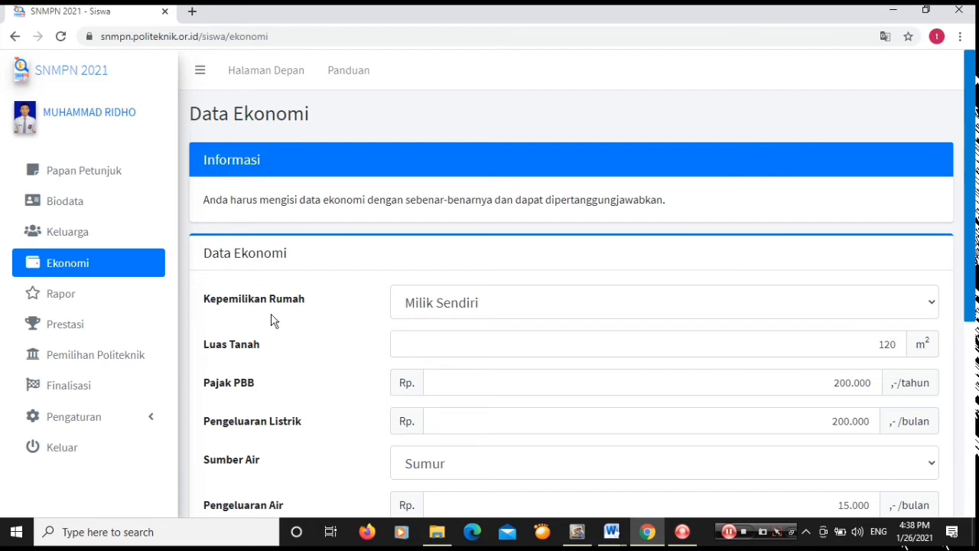
left_click(909, 316)
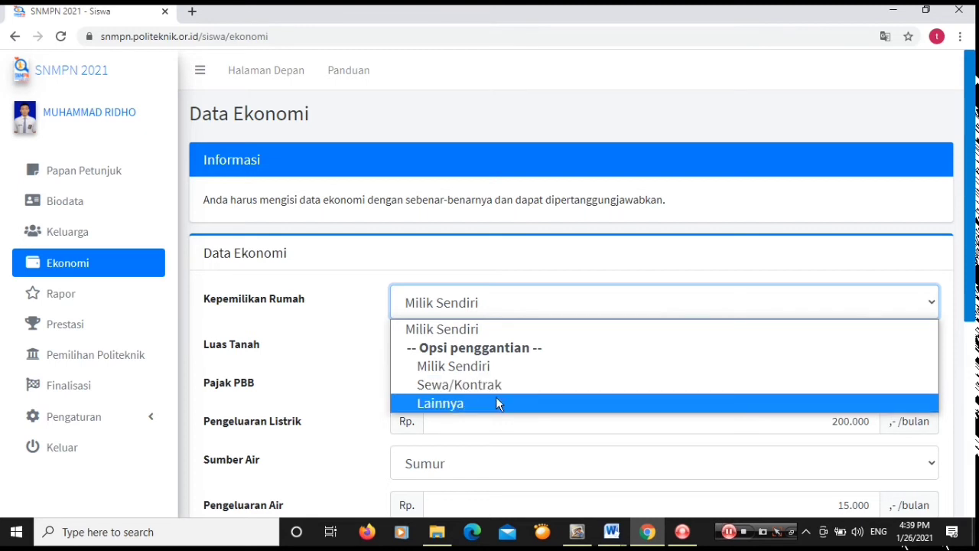
left_click(727, 216)
left_click(726, 215)
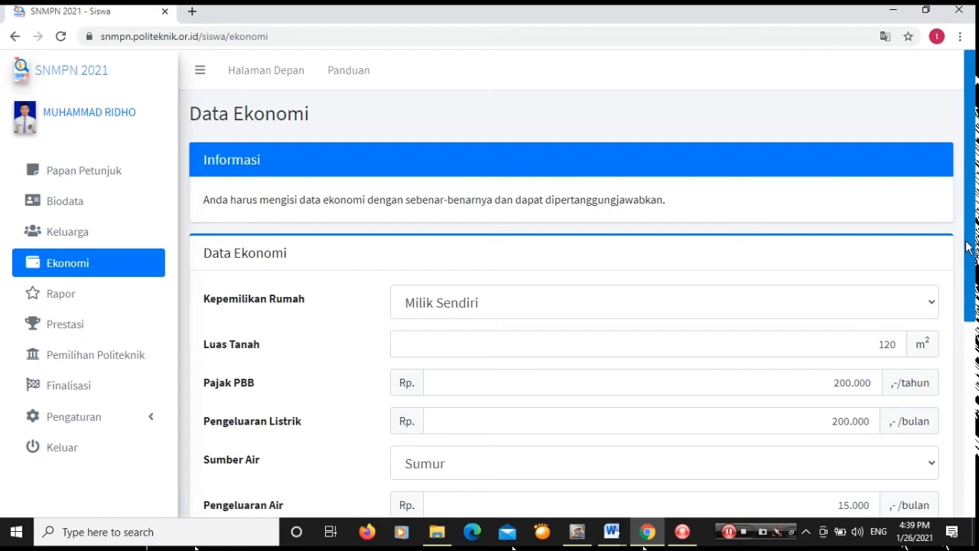
View the available Sumber Air options in the economic data form, keeping the current choice
scroll(967, 247, "down", 1)
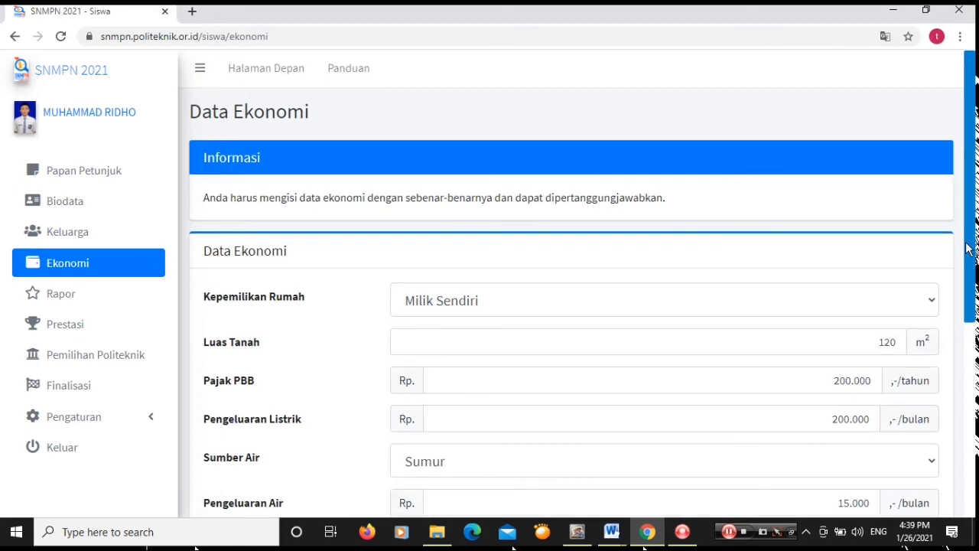
scroll(968, 247, "down", 1)
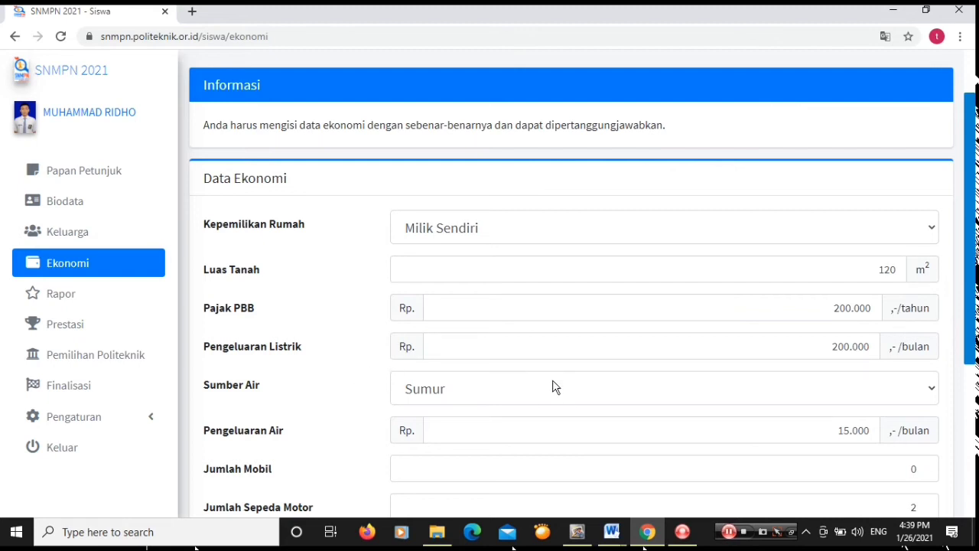
left_click(892, 387)
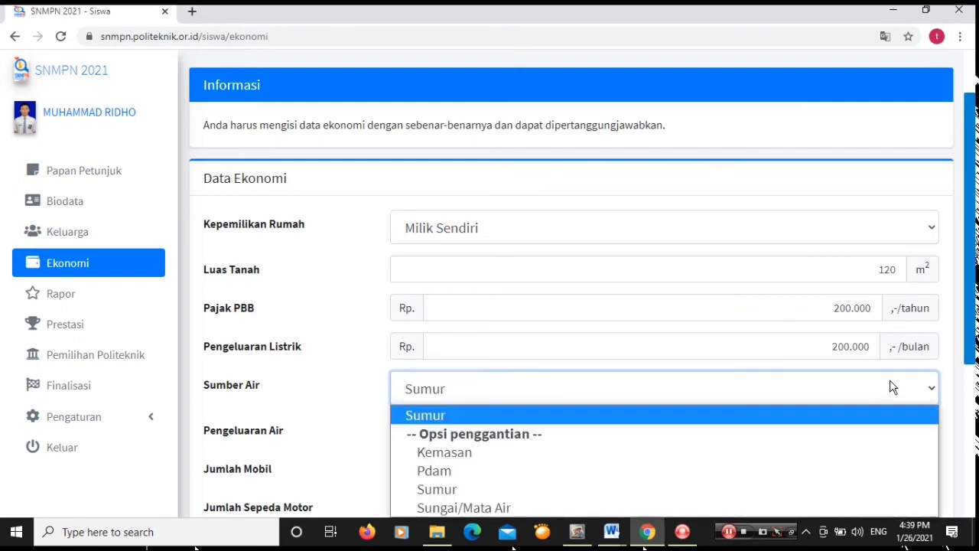
left_click(892, 387)
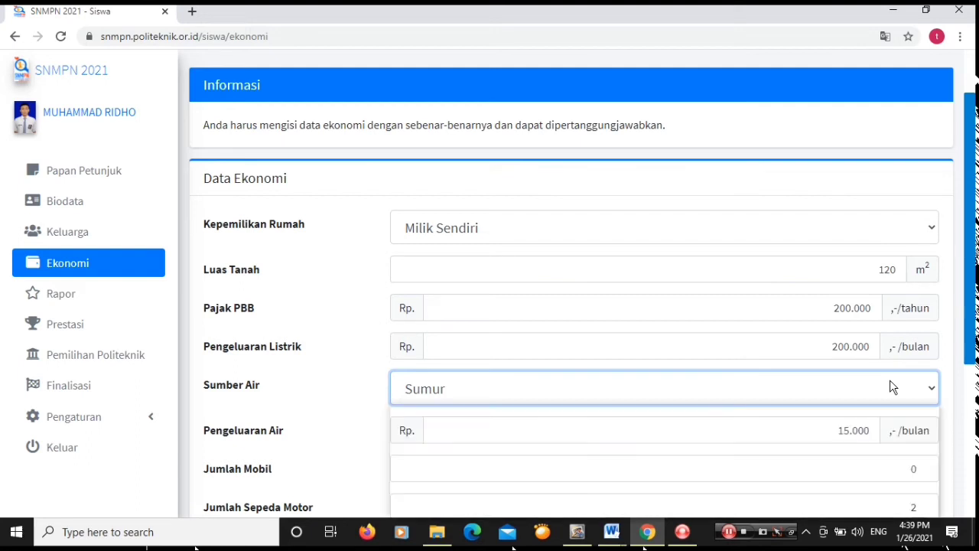
Review the remaining economic data fields, from Pengeluaran Air through to Total Tabungan
scroll(973, 366, "down", 1)
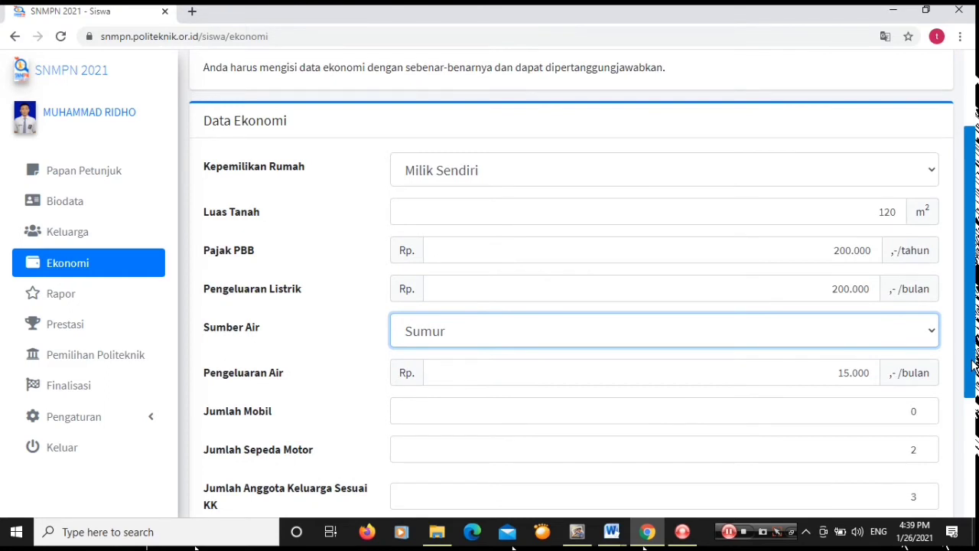
left_click_drag(973, 365, 974, 387)
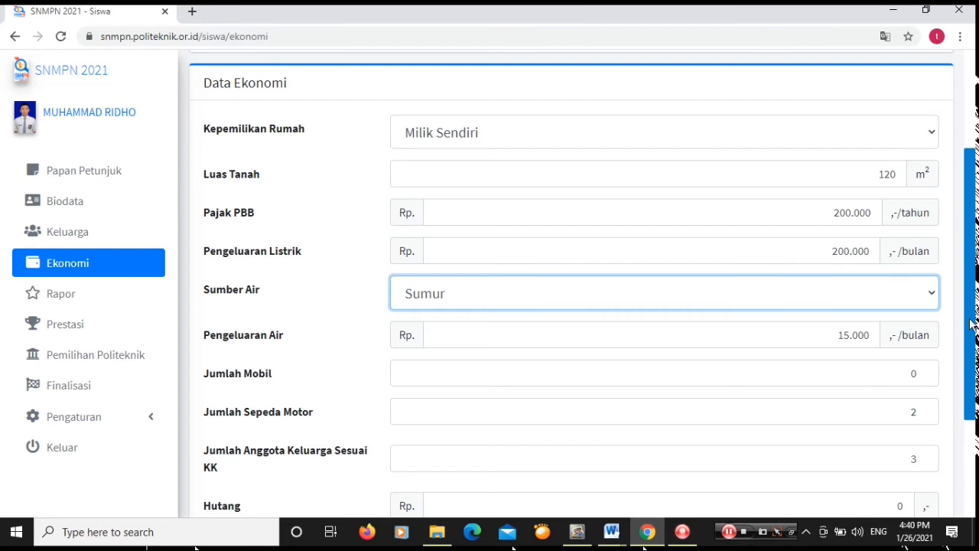
scroll(971, 347, "down", 1)
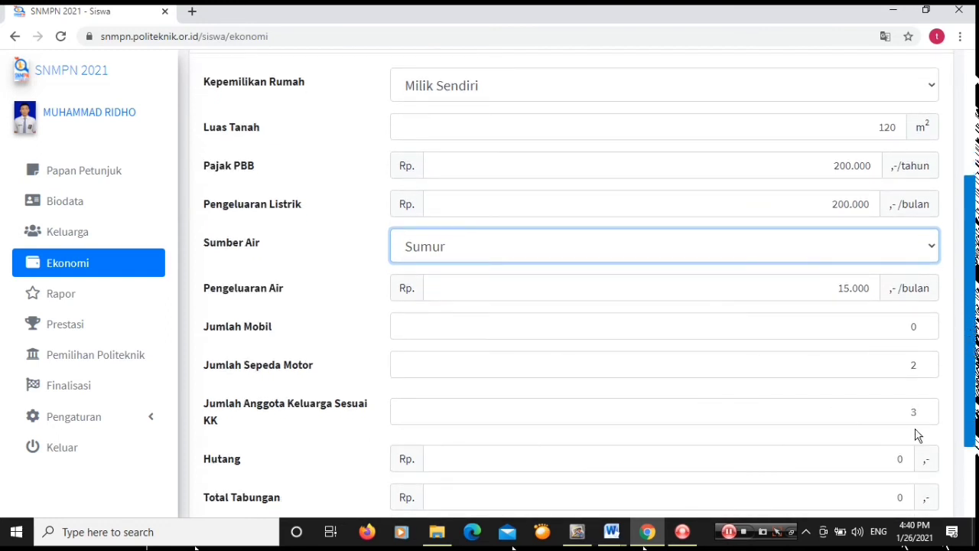
scroll(581, 329, "down", 2)
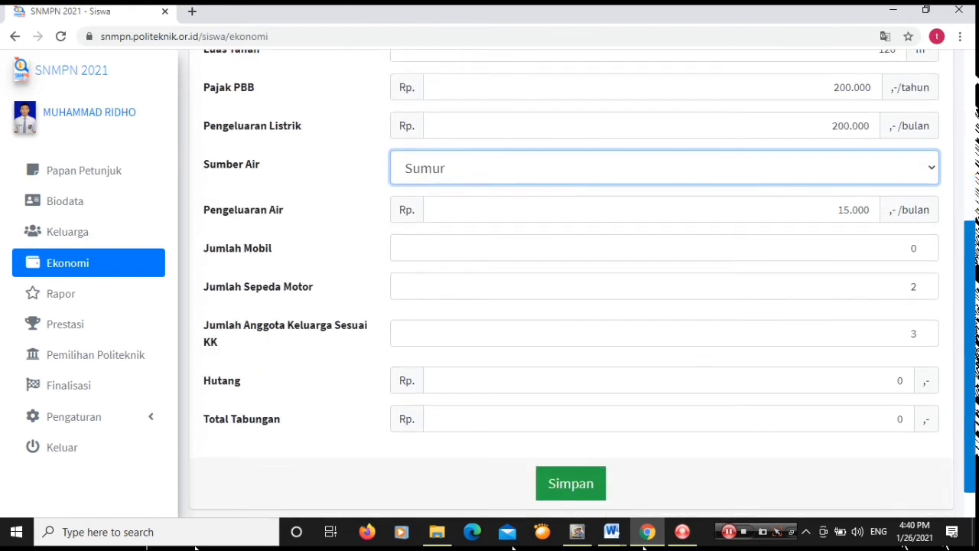
left_click(512, 420)
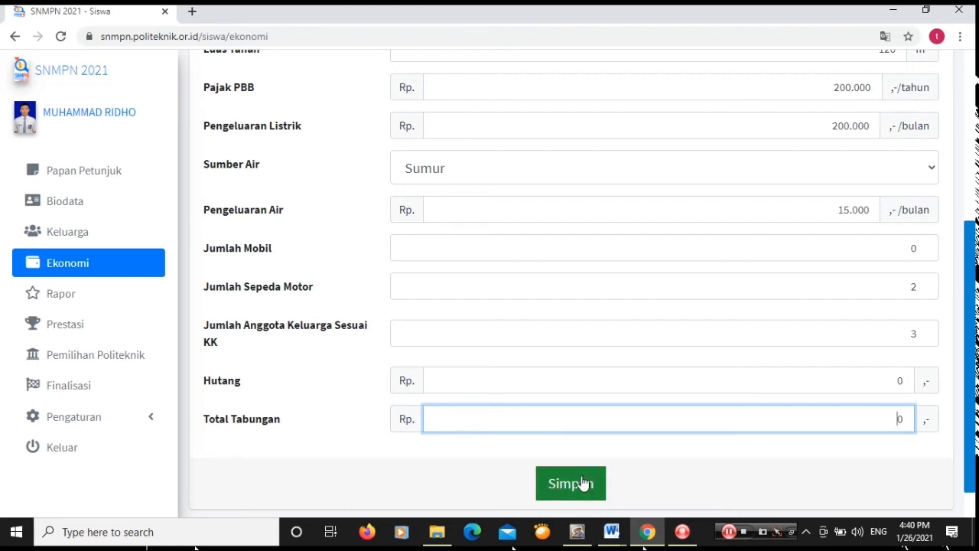
Open the Rapor section and read the report card entry and scan upload rules, including the scan orientation requirement
left_click(61, 291)
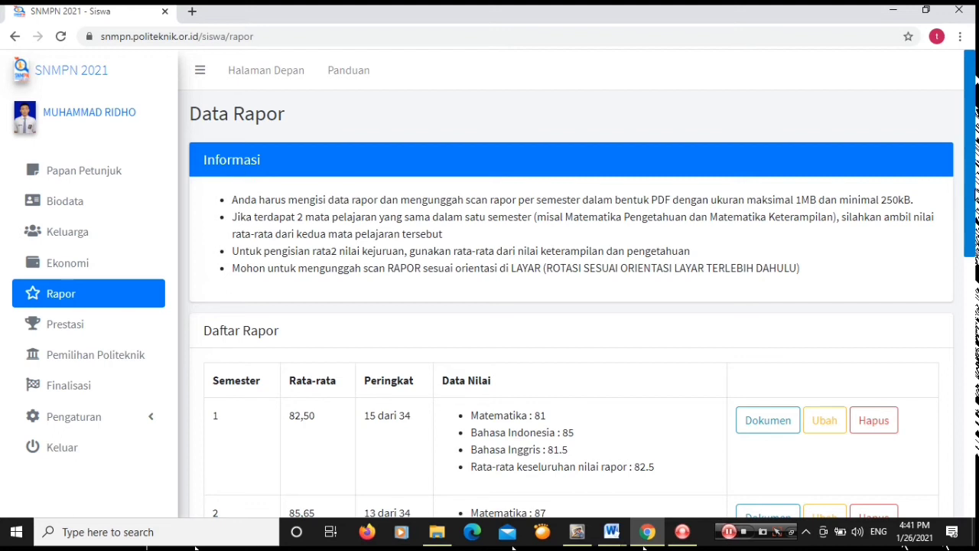
left_click_drag(757, 268, 232, 299)
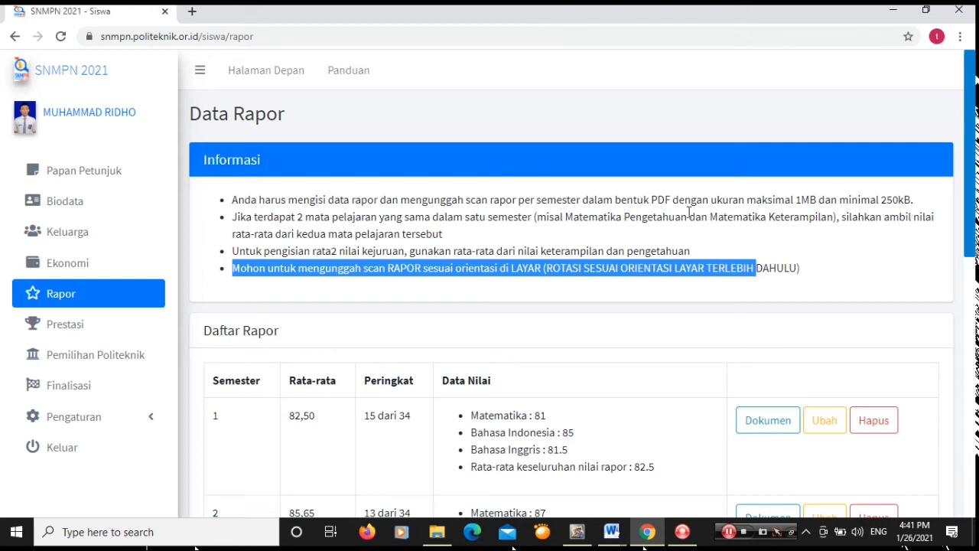
left_click(819, 270)
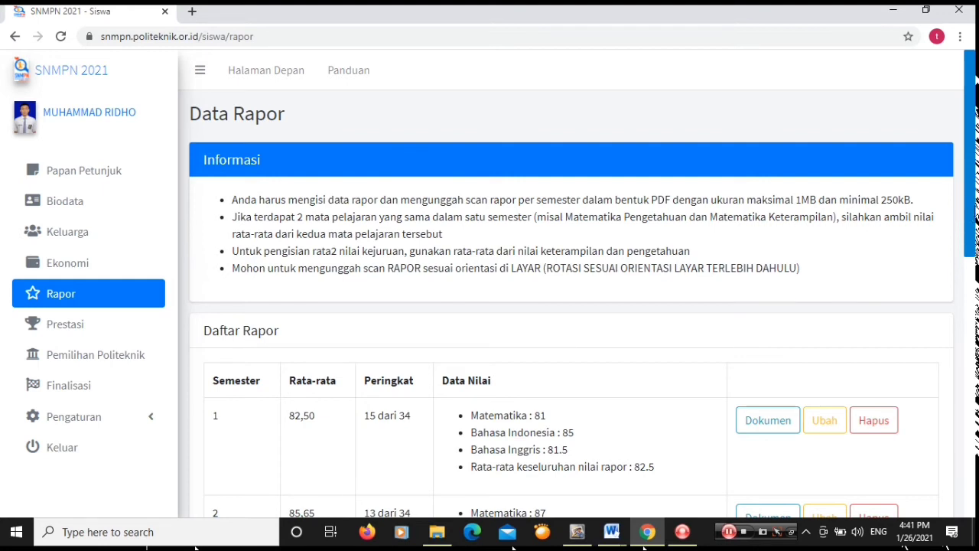
Review the Daftar Rapor table for semesters 1 to 5, covering averages, class rankings and subject grades
scroll(975, 258, "down", 2)
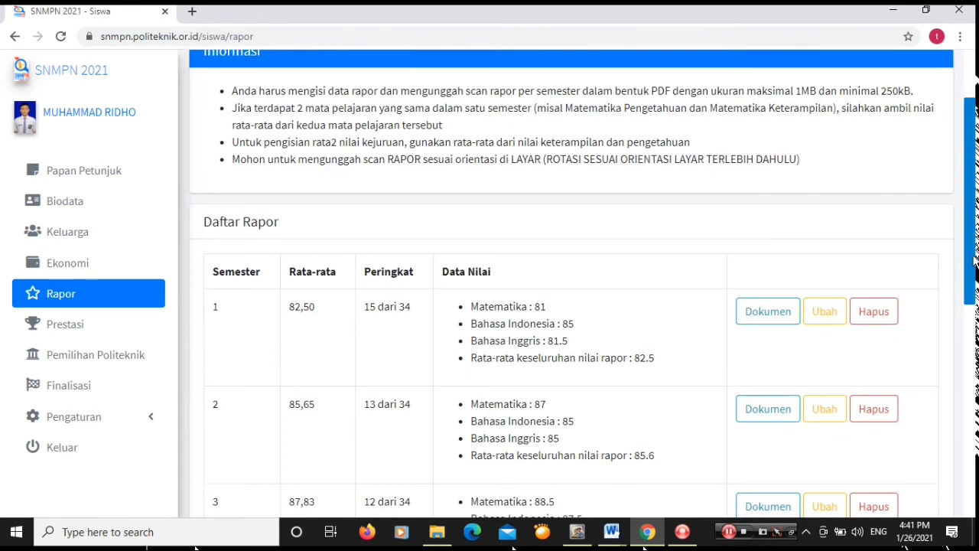
left_click_drag(975, 259, 972, 344)
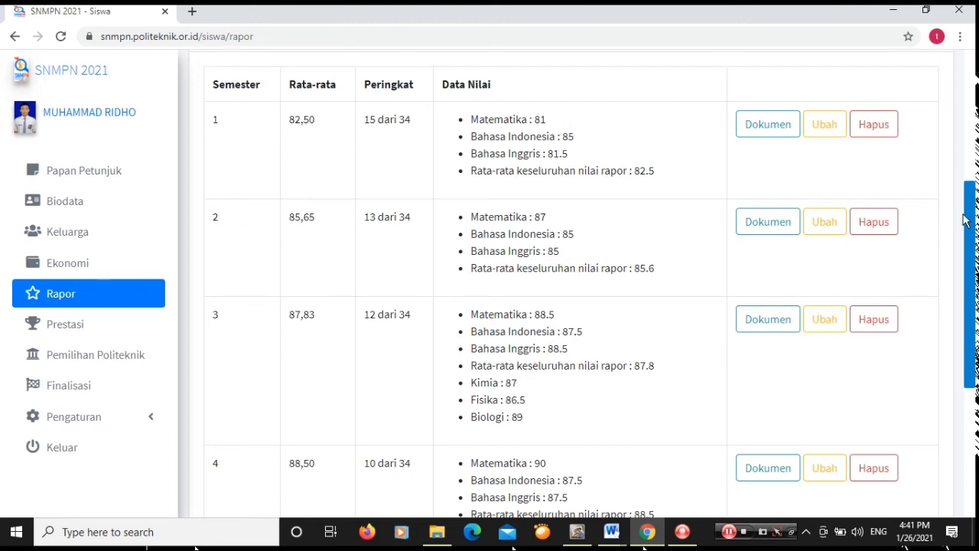
scroll(968, 221, "down", 1)
scroll(969, 306, "down", 1)
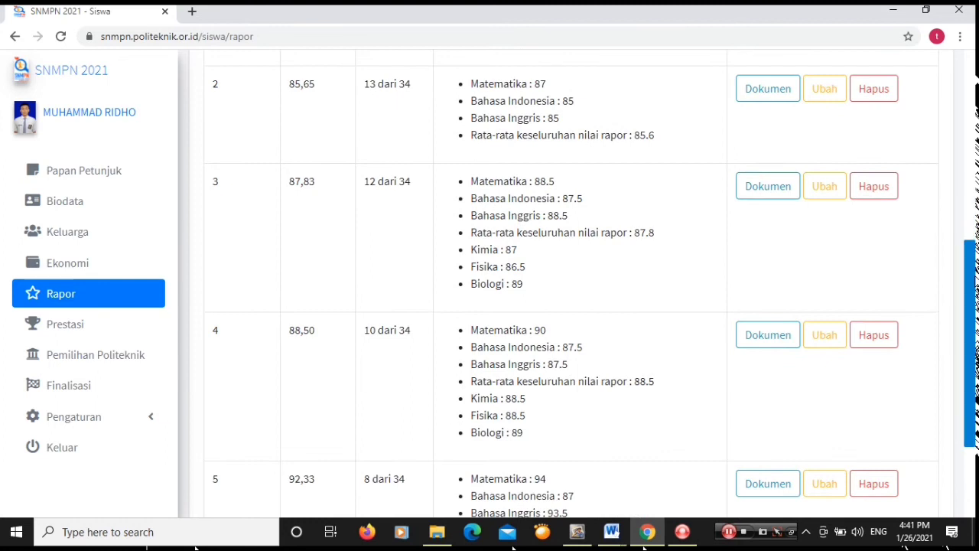
scroll(969, 306, "down", 1)
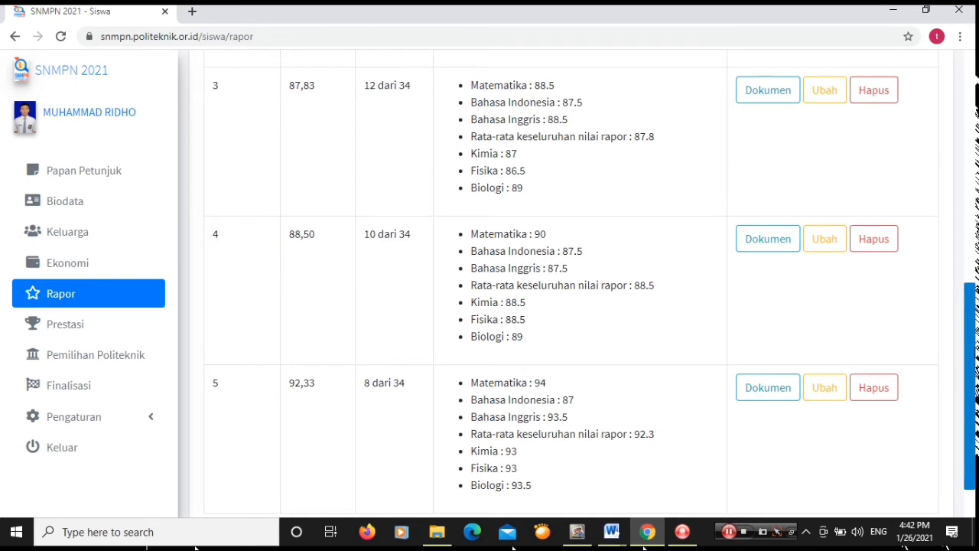
scroll(770, 208, "up", 4)
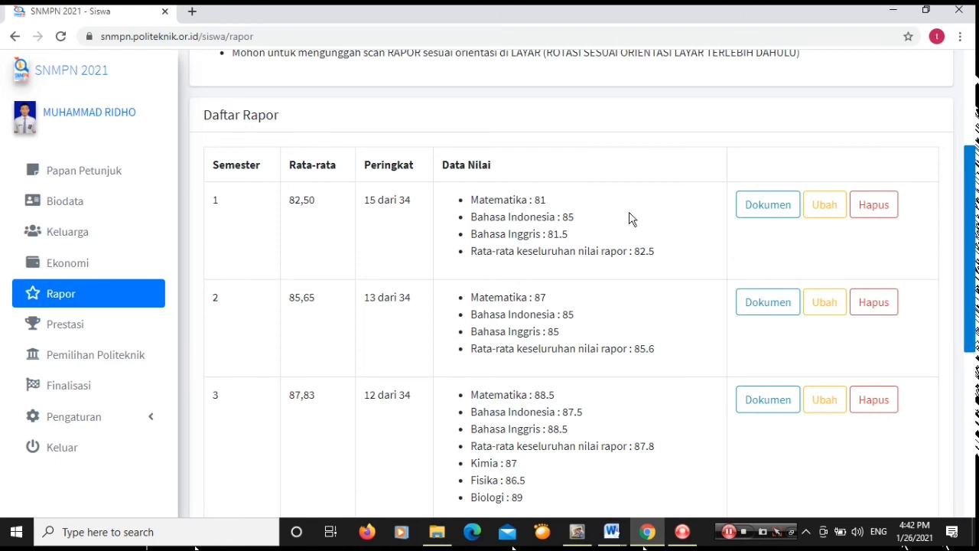
left_click(734, 303)
scroll(887, 240, "down", 5)
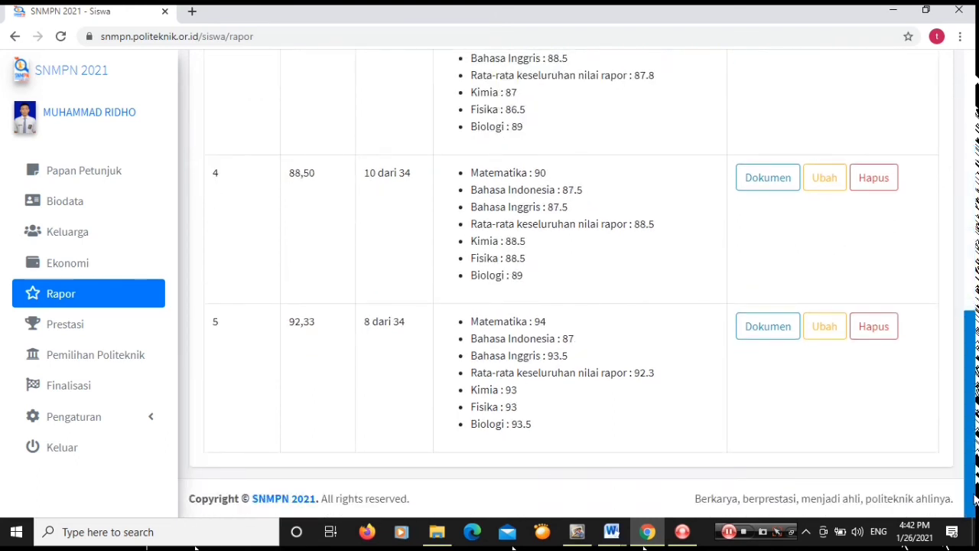
scroll(955, 249, "up", 3)
scroll(949, 229, "up", 3)
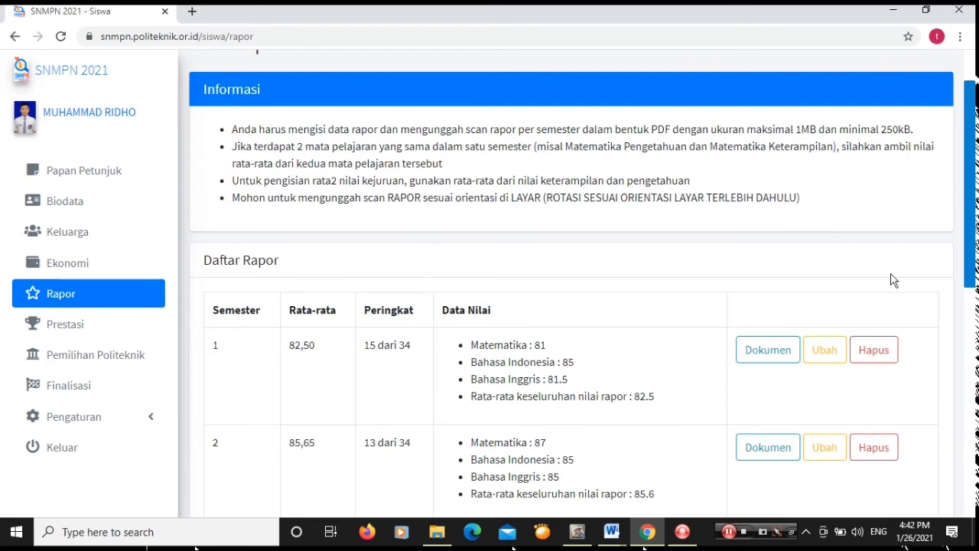
Open the semester 1 report card entry to view its form fields, close it unsaved and review the semester 5 entry
left_click(823, 350)
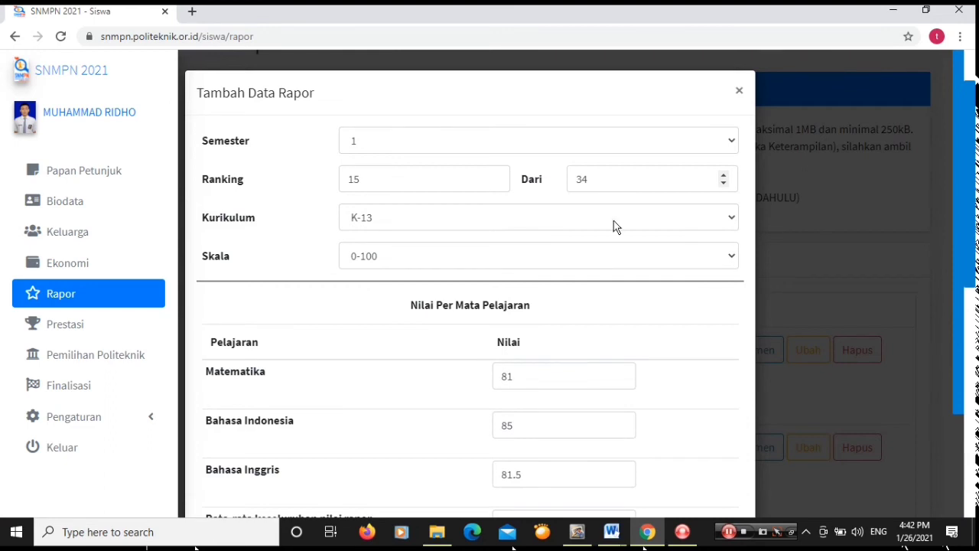
scroll(865, 260, "down", 5)
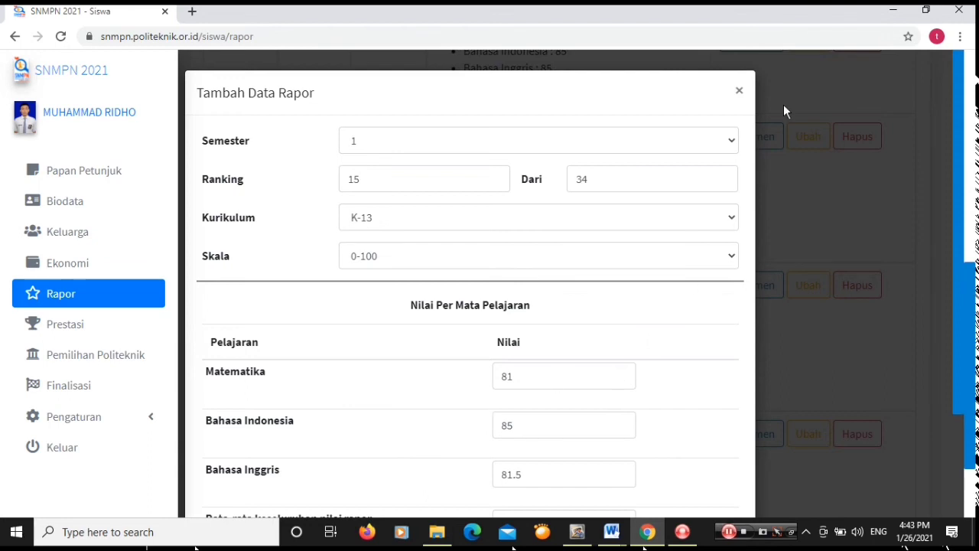
left_click(741, 92)
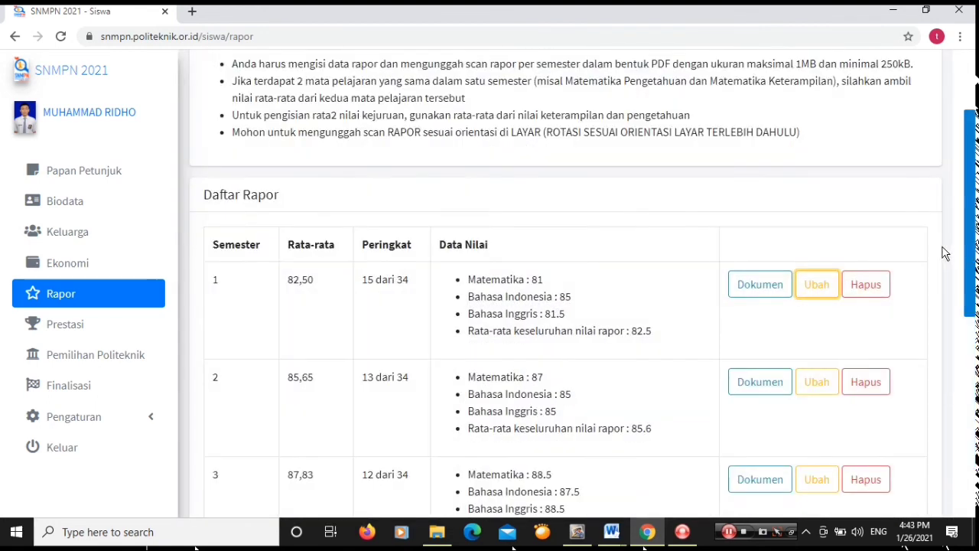
left_click_drag(972, 252, 972, 475)
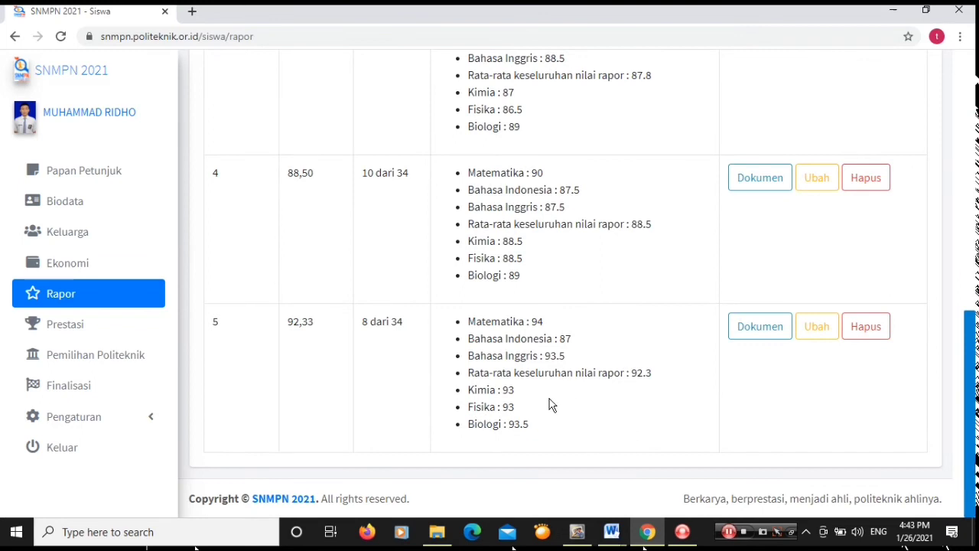
Open the Prestasi section and bring up the form for adding an achievement, leaving the competition name empty
left_click(89, 323)
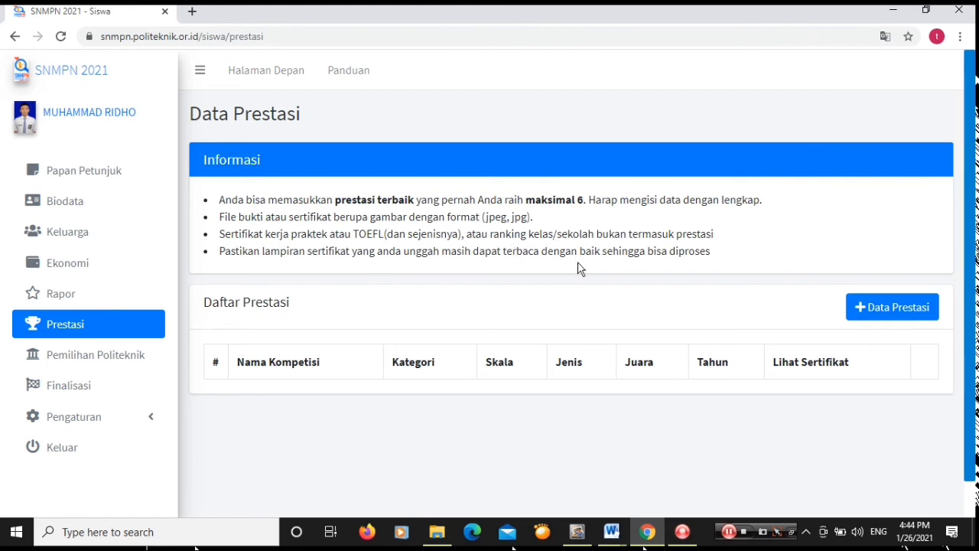
left_click(879, 305)
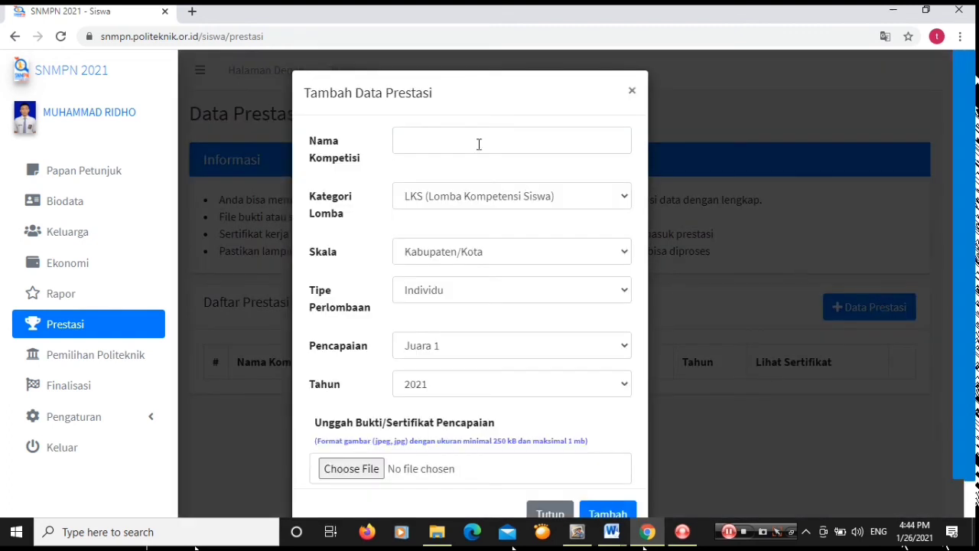
left_click(423, 140)
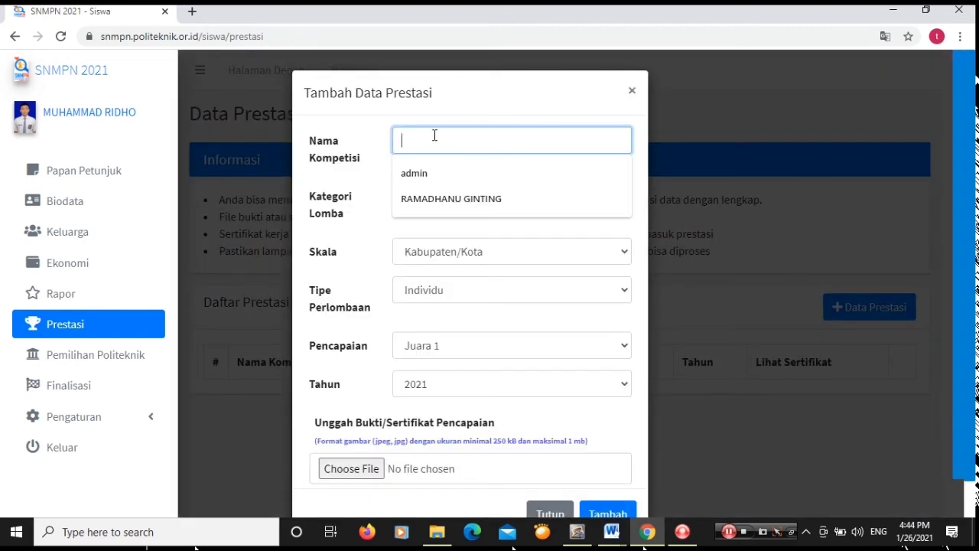
left_click(472, 314)
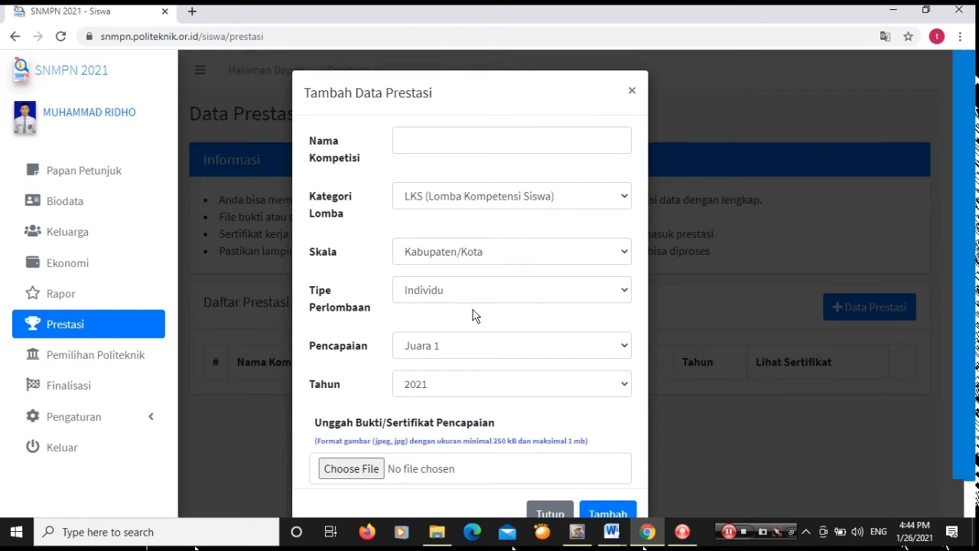
Set Kategori Lomba to OSN (Olimpiade Sains Nasional) and view the Skala options without changing the scale
left_click(441, 205)
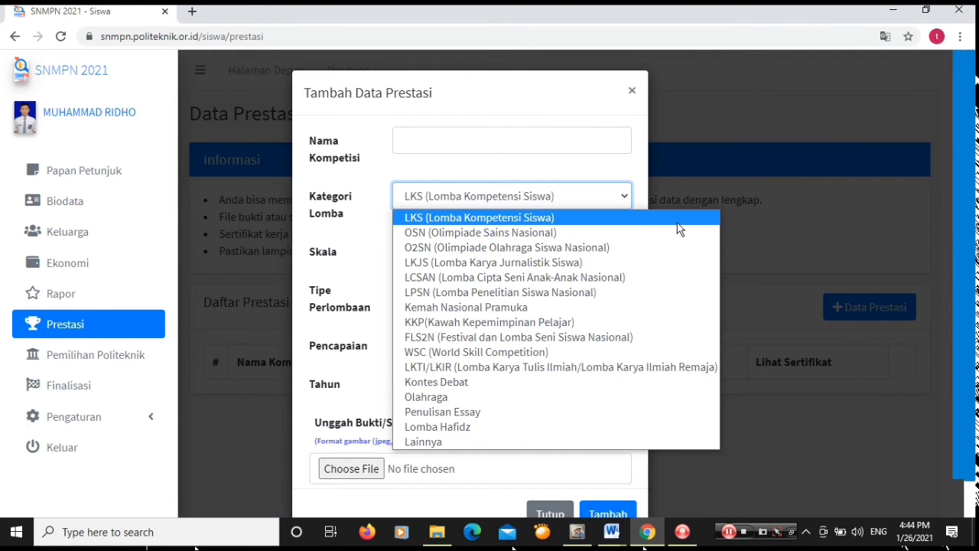
left_click(635, 234)
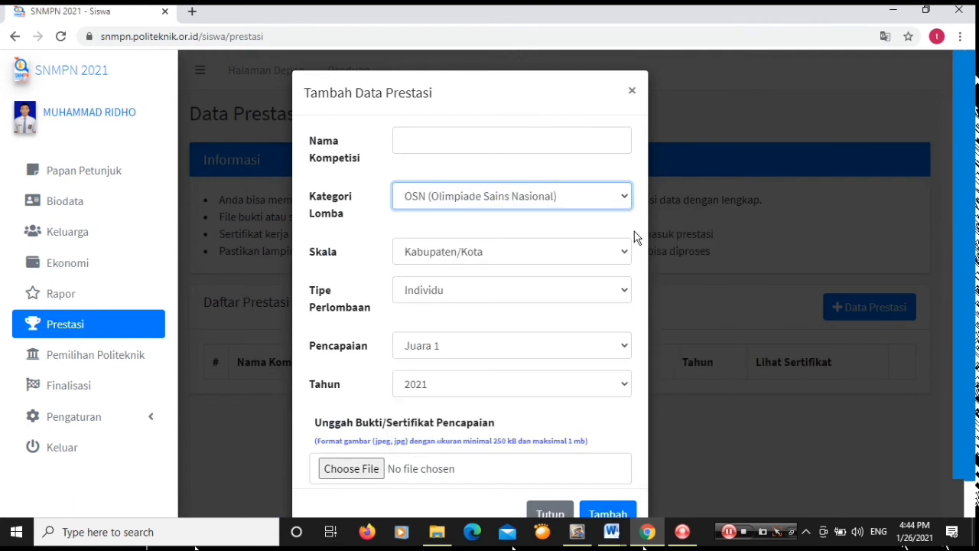
left_click(602, 251)
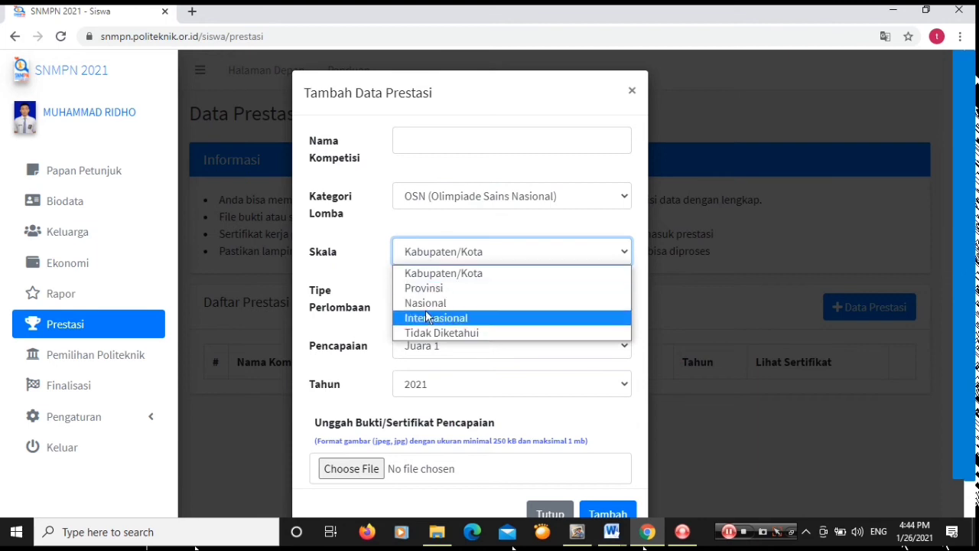
left_click(614, 450)
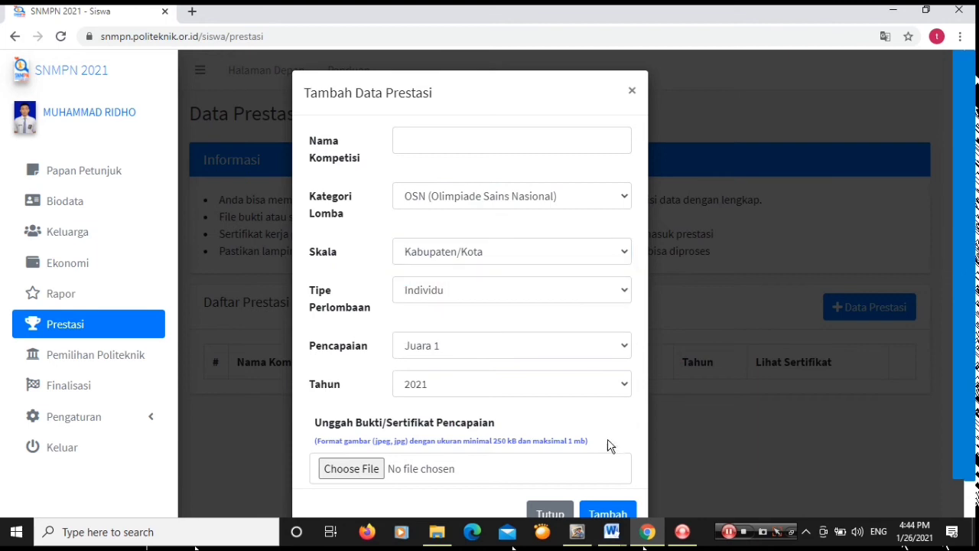
View the Pencapaian options, keeping the current choice, and close the achievement form without adding an entry
left_click(465, 356)
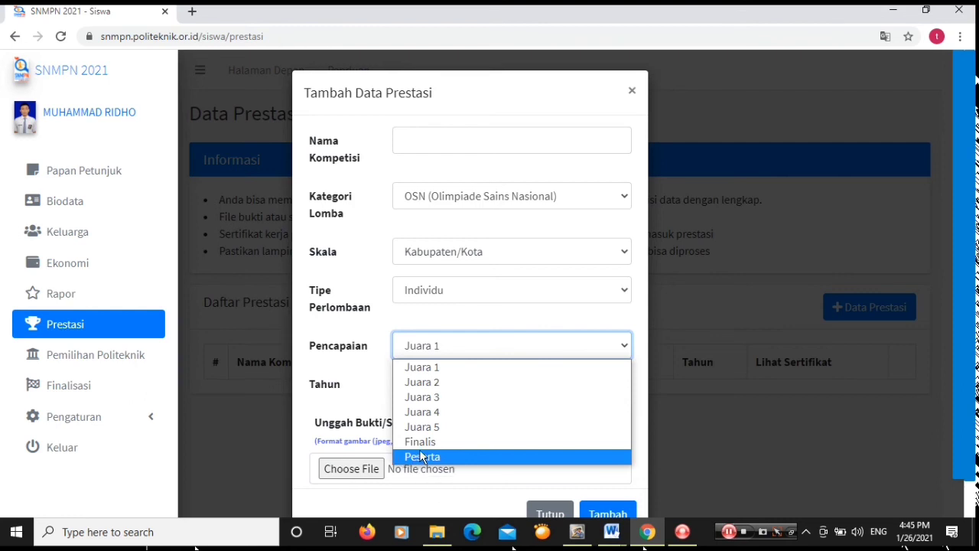
left_click(473, 497)
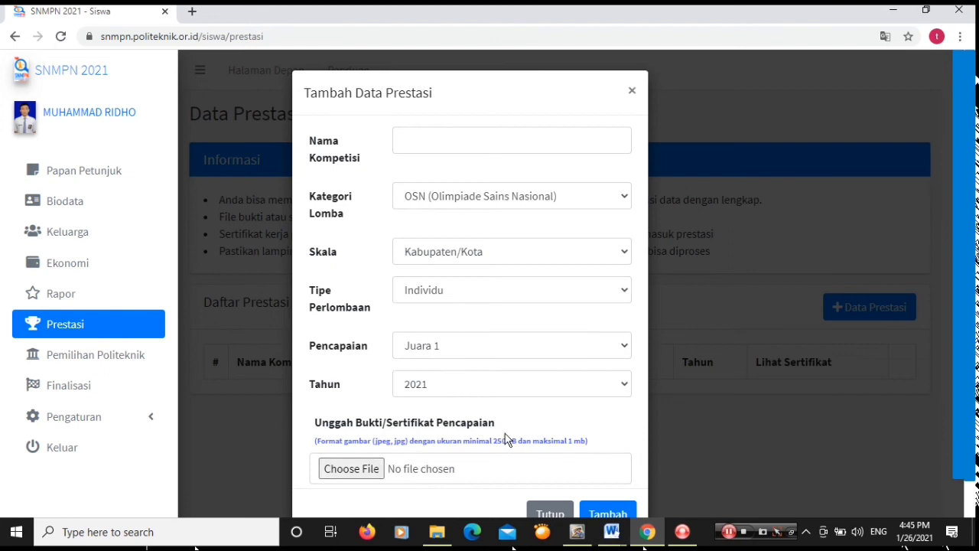
left_click(551, 515)
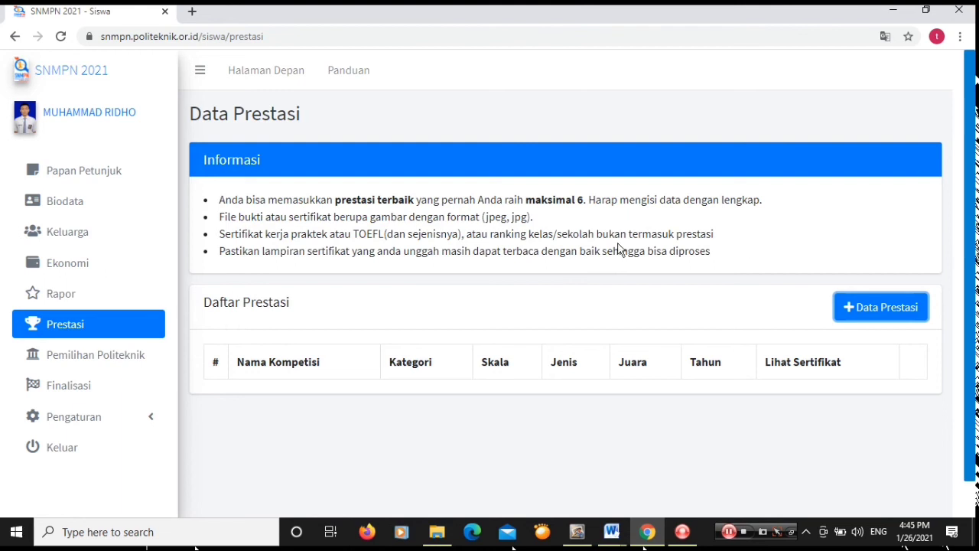
Open the Pemilihan Politeknik section and review the selection limits and the three chosen polytechnics and study programs
left_click(104, 355)
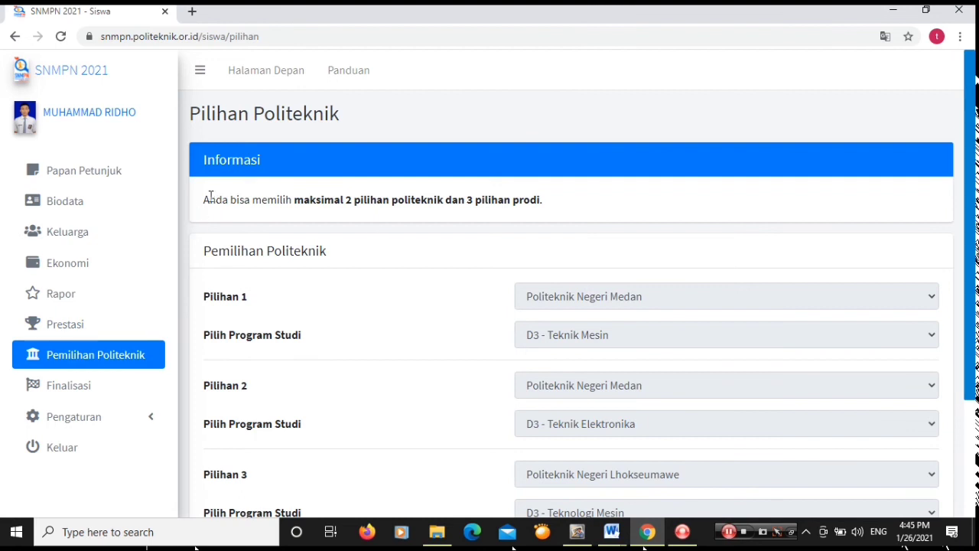
left_click_drag(203, 199, 370, 219)
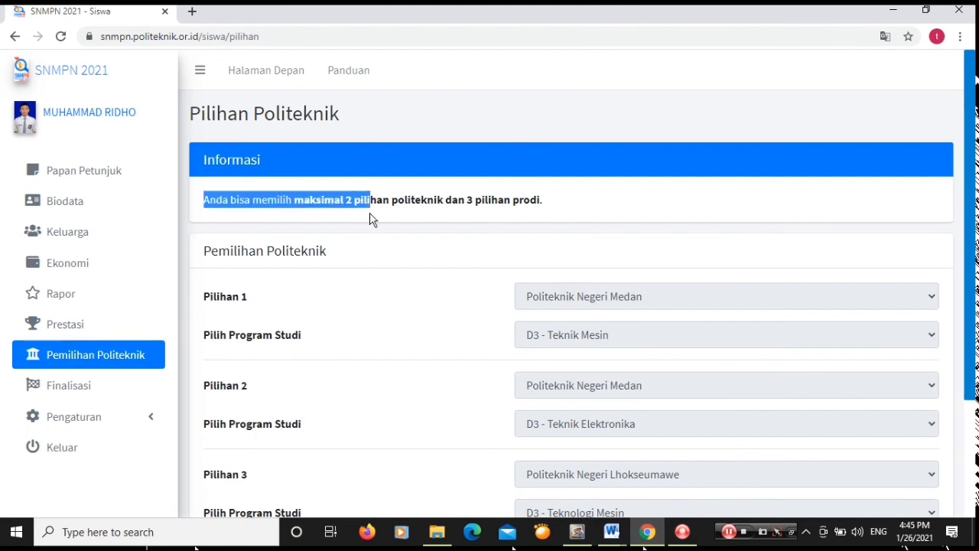
triple_click(558, 196)
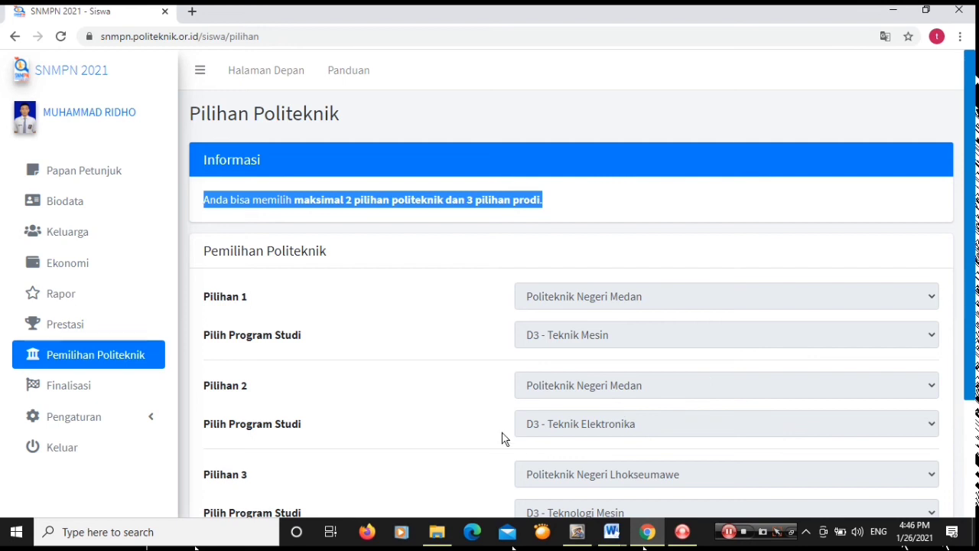
left_click_drag(974, 363, 962, 413)
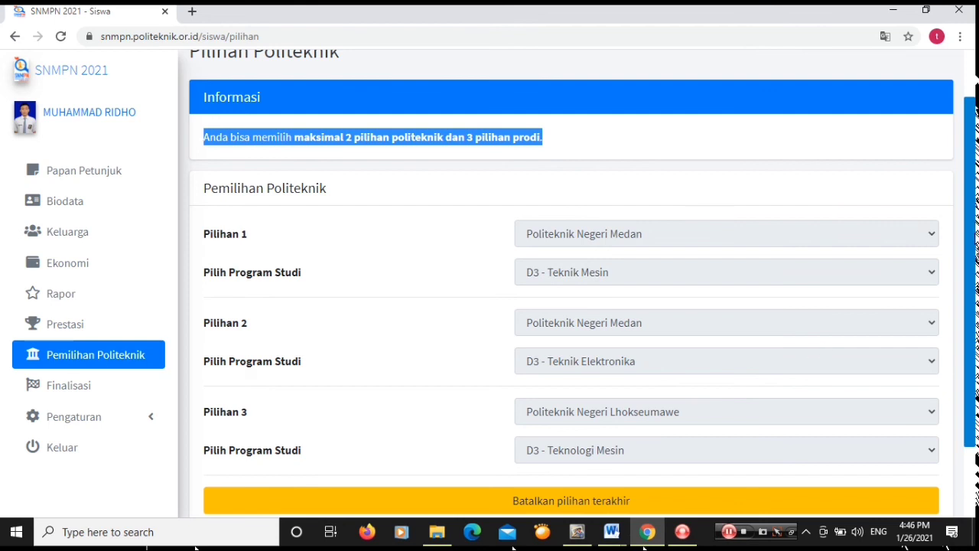
scroll(823, 350, "down", 2)
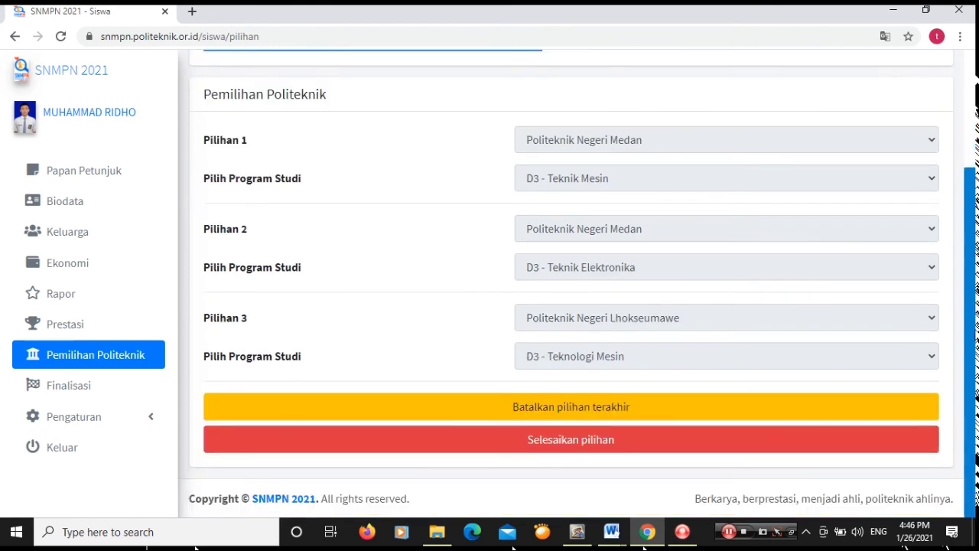
Open the Finalisasi section to view the KIP-K fields and finalisation notice, and return to Papan Petunjuk
left_click(100, 384)
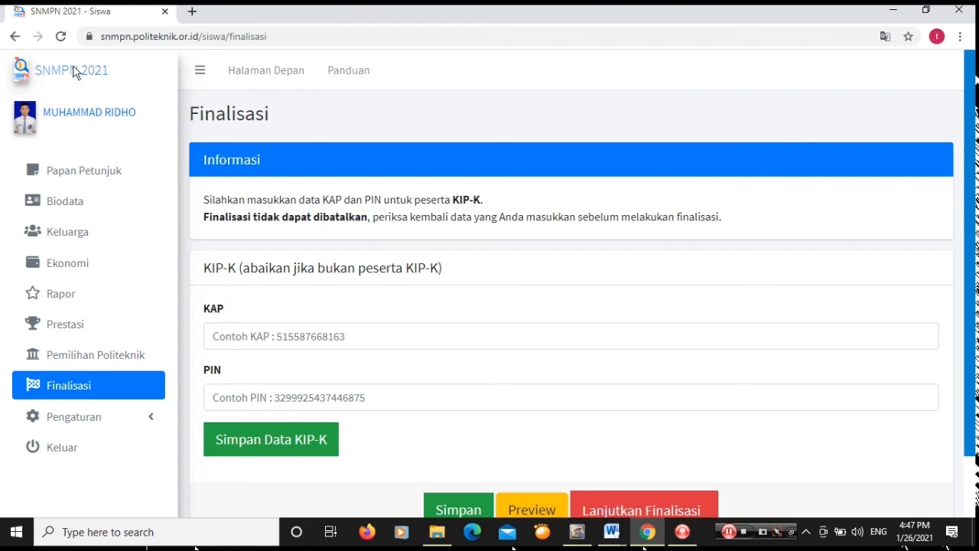
left_click(73, 116)
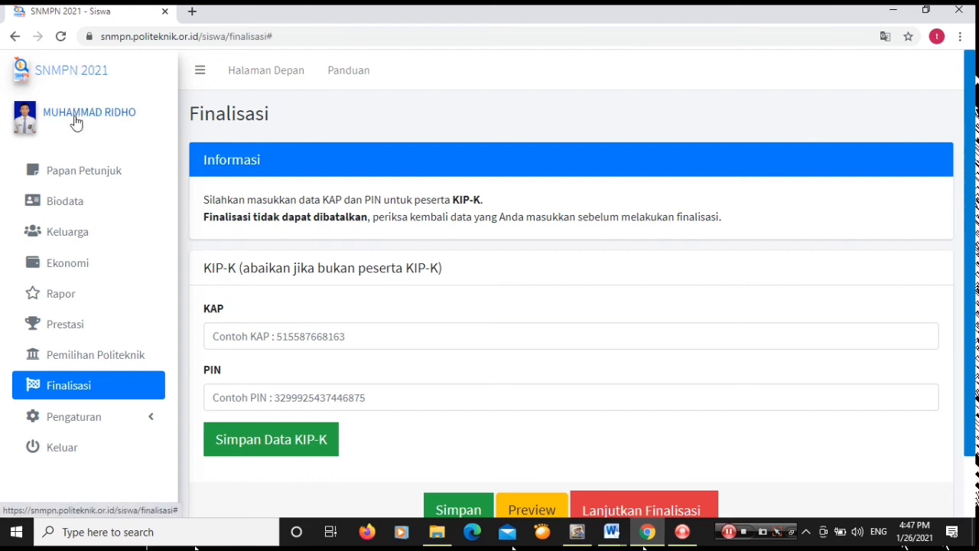
left_click(75, 173)
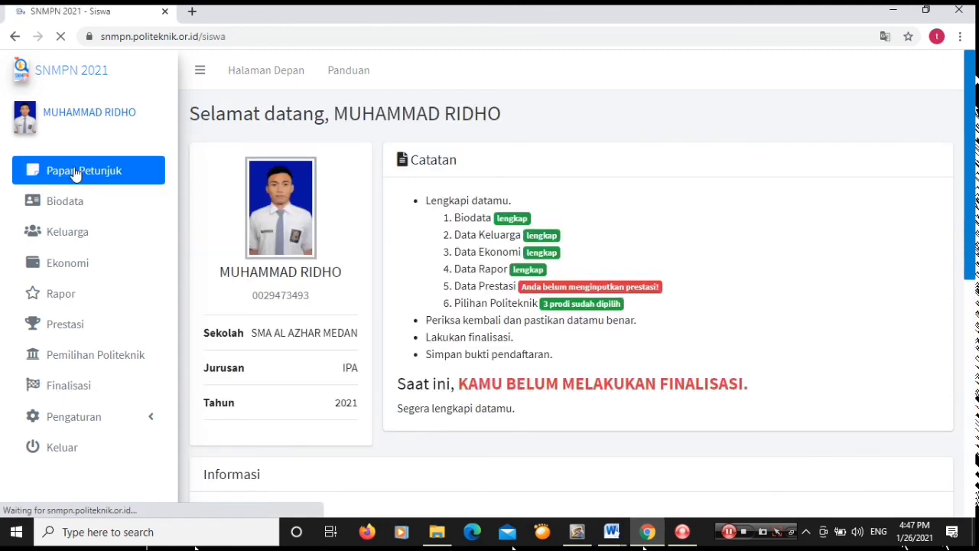